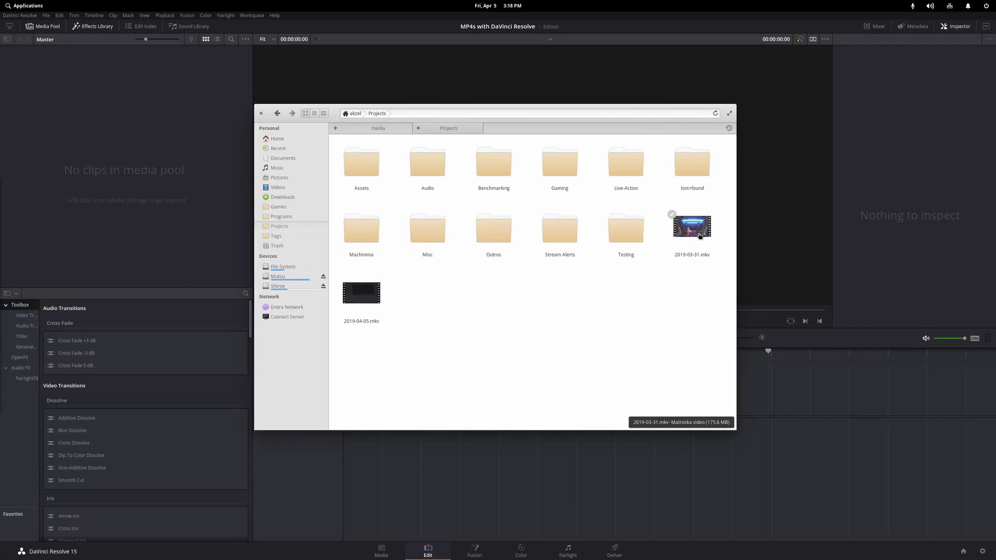
Step: Drag 2019-03-31.mkv onto Resolve's Media Pool, then shift the Files window slightly left
{"action": "left_click_drag", "start_coordinate": [699, 236], "coordinate": [160, 124]}
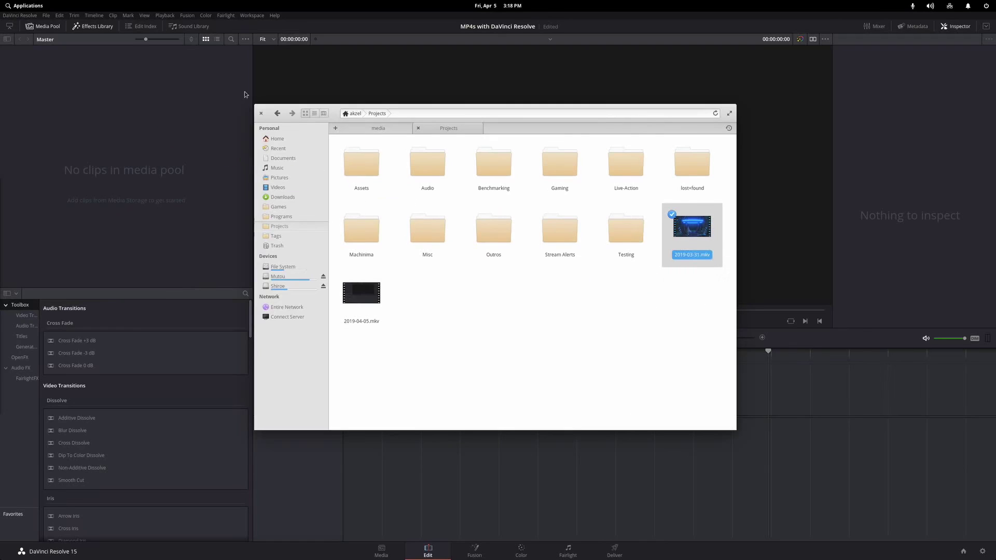
{"action": "left_click_drag", "start_coordinate": [336, 114], "coordinate": [305, 147]}
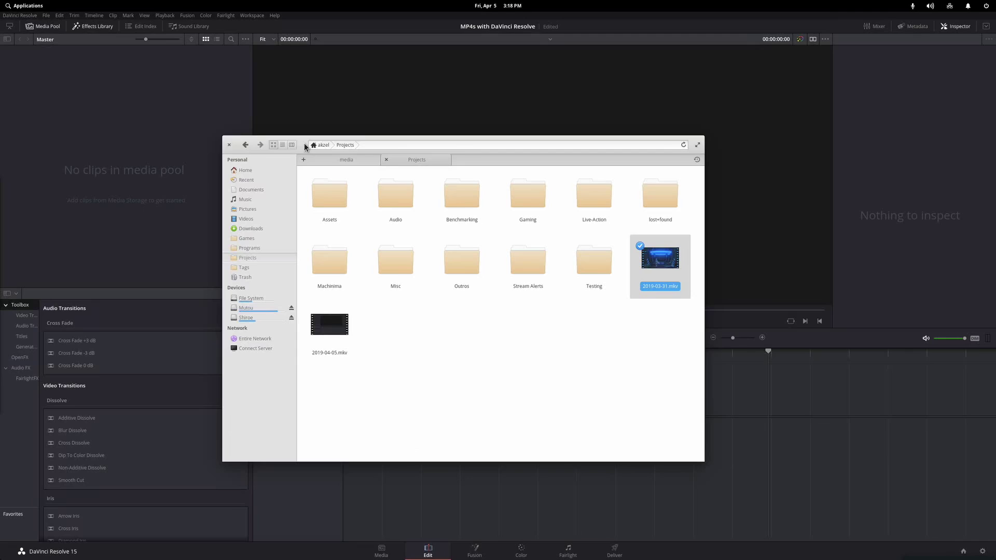
{"action": "left_click_drag", "start_coordinate": [493, 150], "coordinate": [453, 161]}
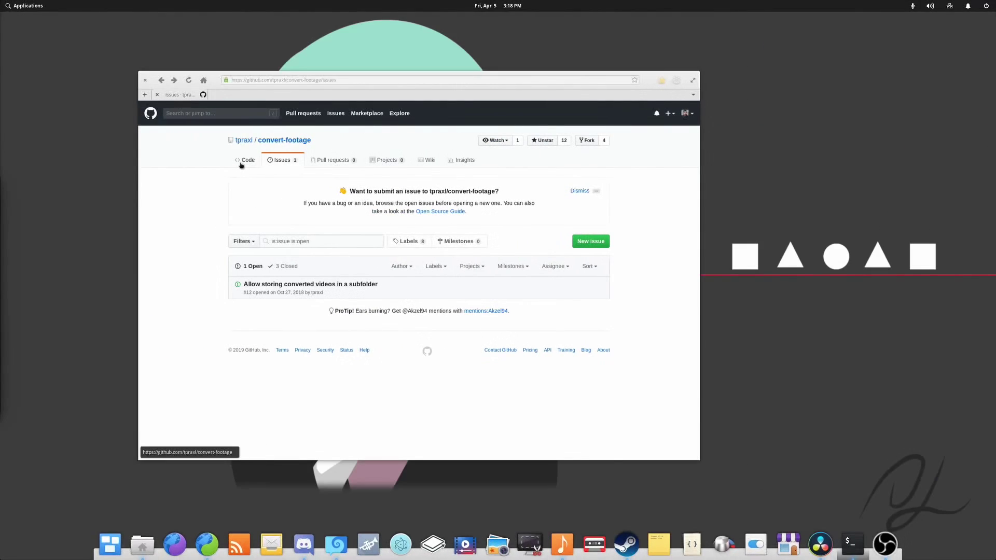
Step: Show the convert-footage repository's Code page and scroll through its README and back up
{"action": "left_click", "coordinate": [241, 165]}
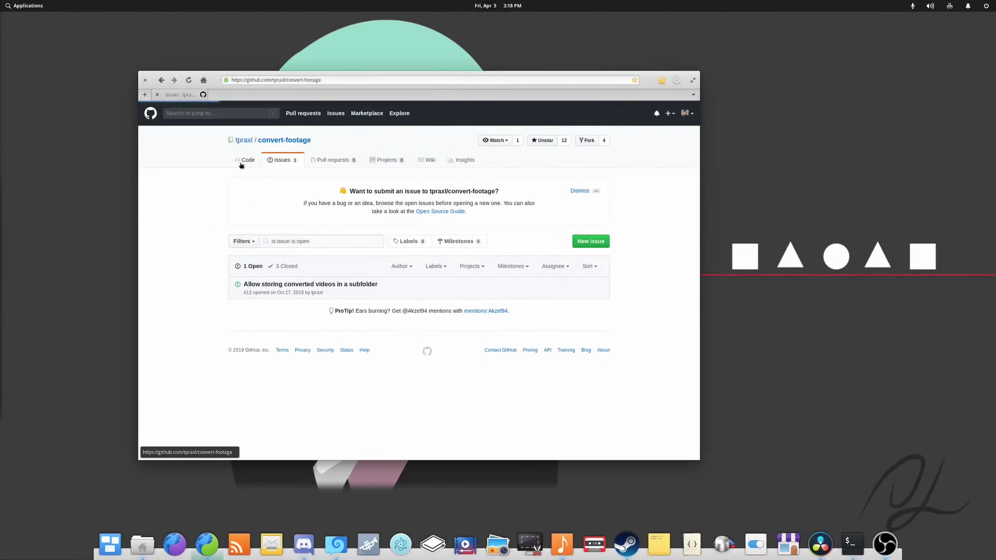
{"action": "mouse_move", "coordinate": [247, 142]}
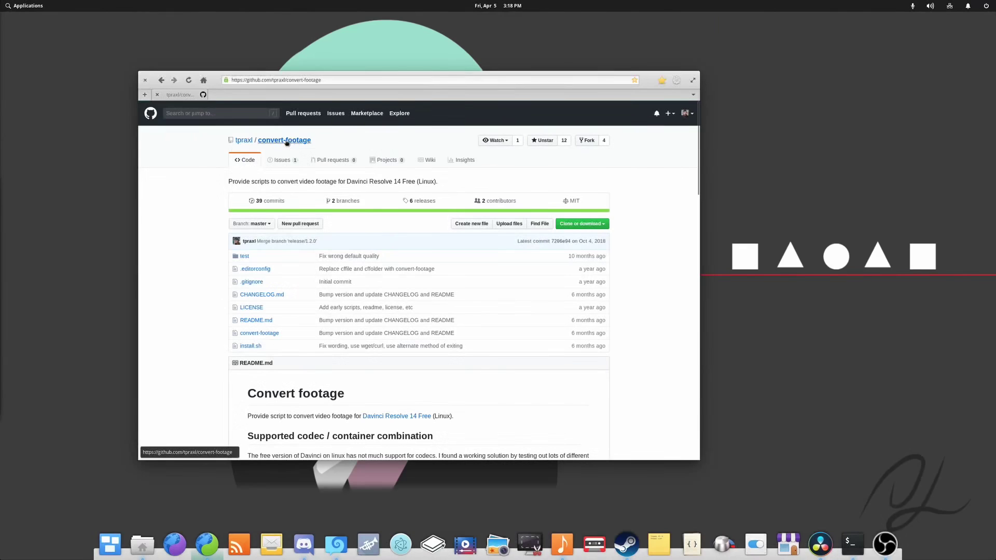
{"action": "scroll", "coordinate": [389, 307], "scroll_direction": "down", "scroll_amount": 3}
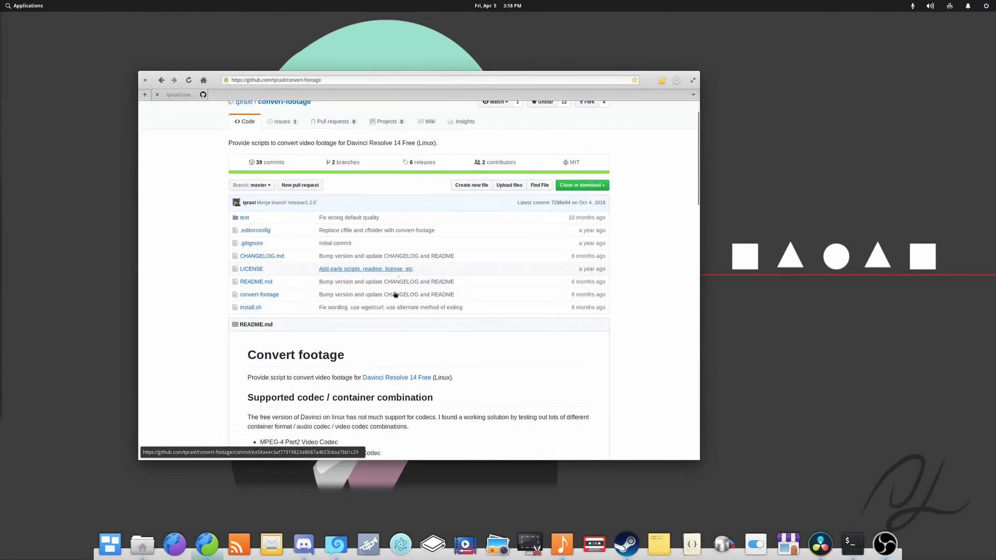
{"action": "scroll", "coordinate": [241, 314], "scroll_direction": "down", "scroll_amount": 4}
{"action": "scroll", "coordinate": [231, 311], "scroll_direction": "up", "scroll_amount": 7}
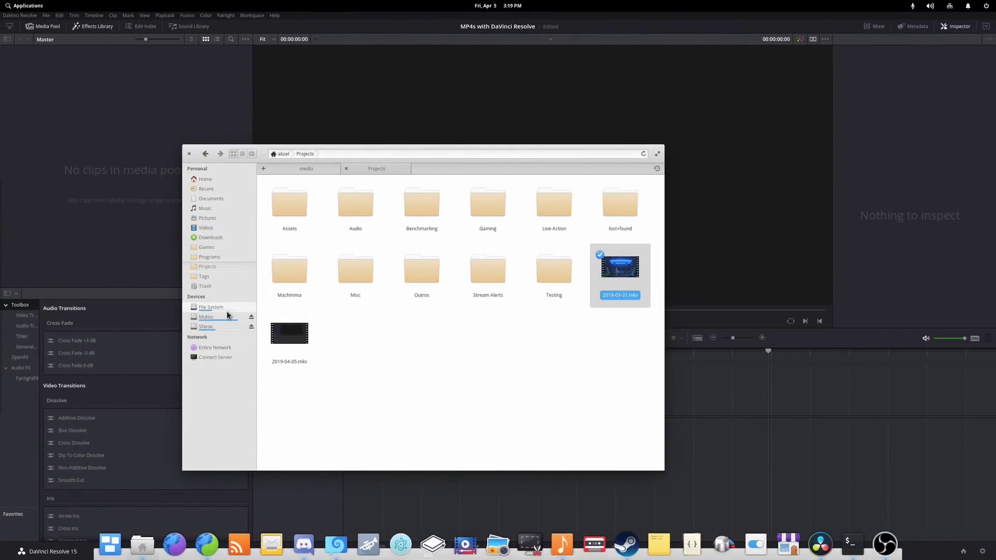
Step: Move the Files window aside and run sudo apt install winff, entering the sudo password
{"action": "left_click_drag", "start_coordinate": [444, 335], "coordinate": [316, 349]}
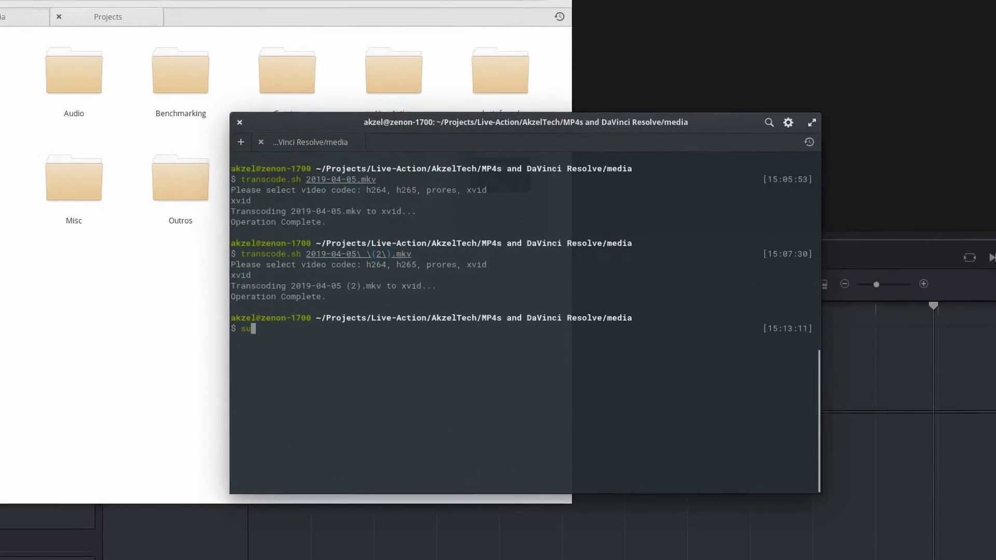
{"action": "type", "text": "sudo apt install winff"}
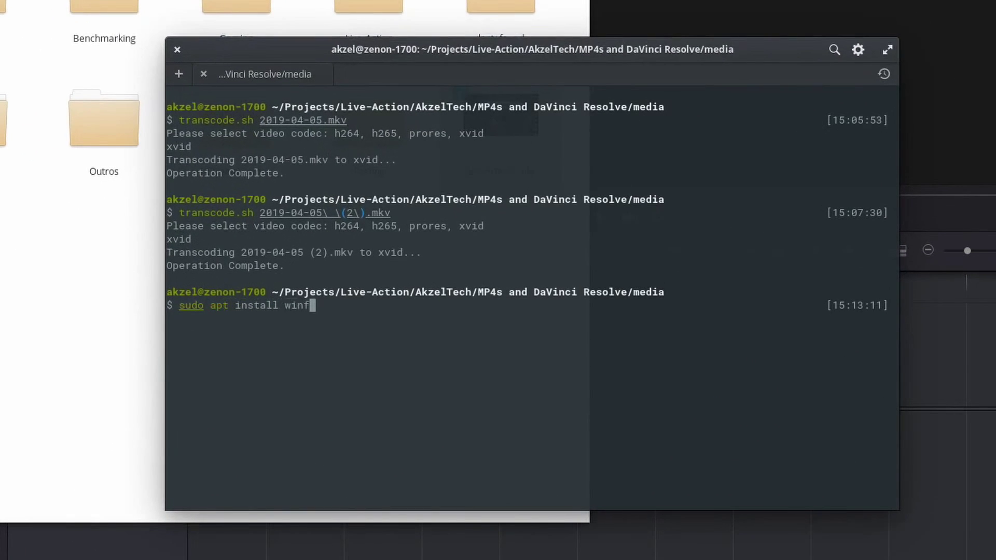
{"action": "key", "text": "Return"}
{"action": "type", "text": "********"}
{"action": "key", "text": "Return"}
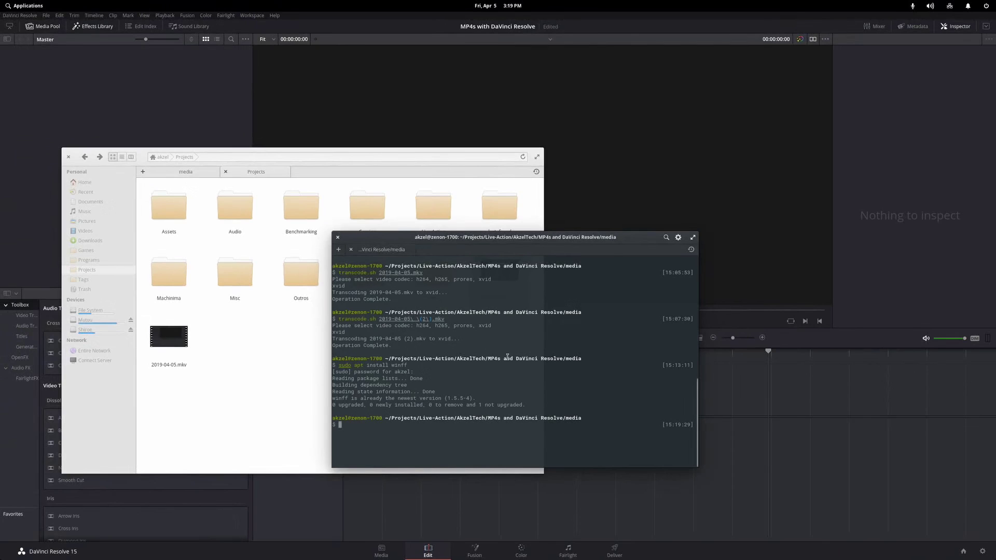
Step: Close the terminal and move the WinFF window up into the top-left area
{"action": "left_click", "coordinate": [338, 239]}
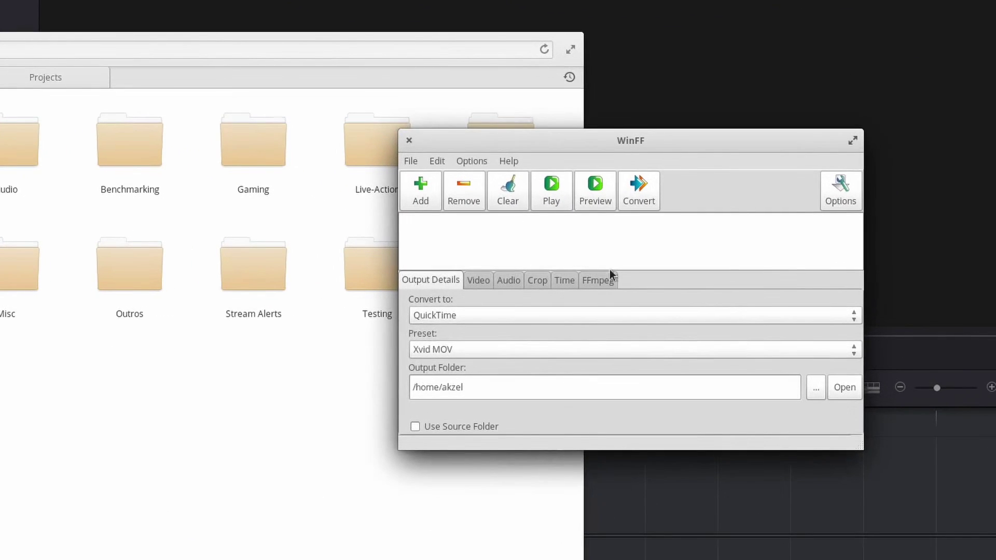
{"action": "left_click_drag", "start_coordinate": [629, 141], "coordinate": [528, 92]}
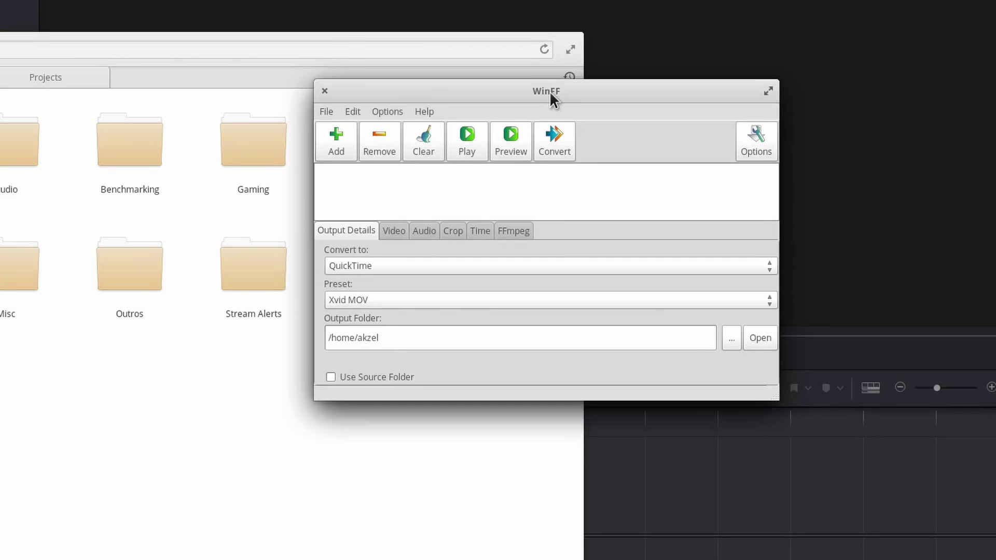
{"action": "left_click_drag", "start_coordinate": [549, 92], "coordinate": [358, 38]}
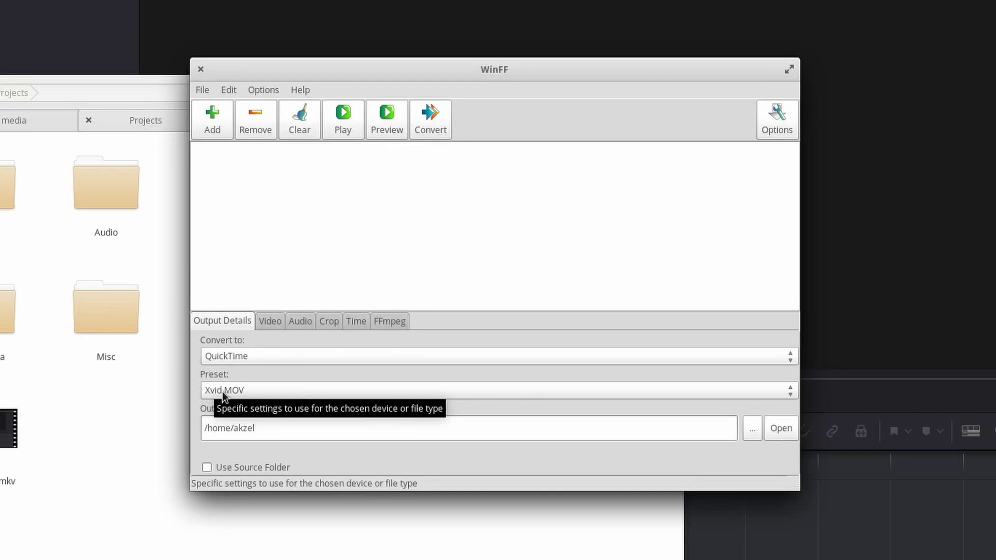
Step: Open WinFF's preset editor, nudge it right, and scroll through the preset list
{"action": "left_click", "coordinate": [259, 90]}
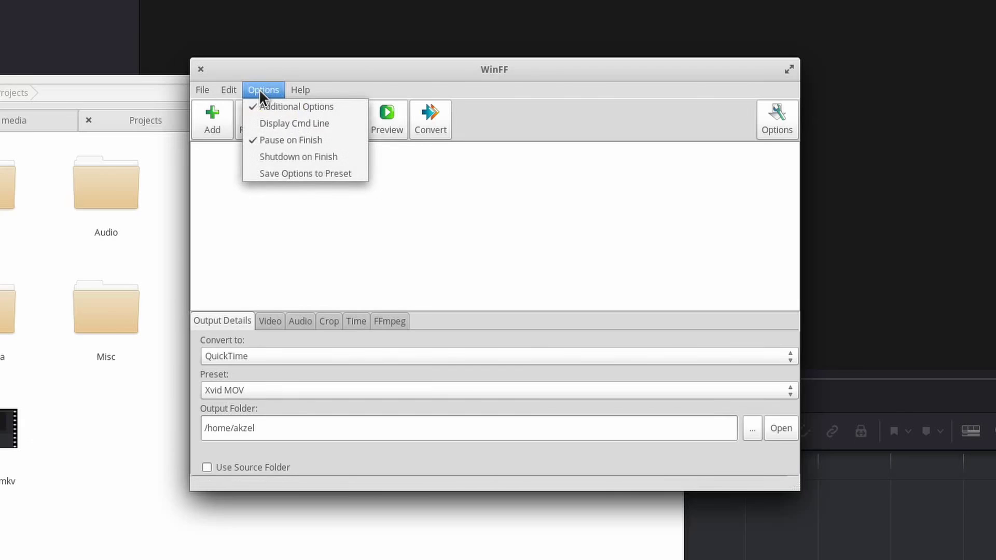
{"action": "mouse_move", "coordinate": [228, 90]}
{"action": "left_click", "coordinate": [244, 106]}
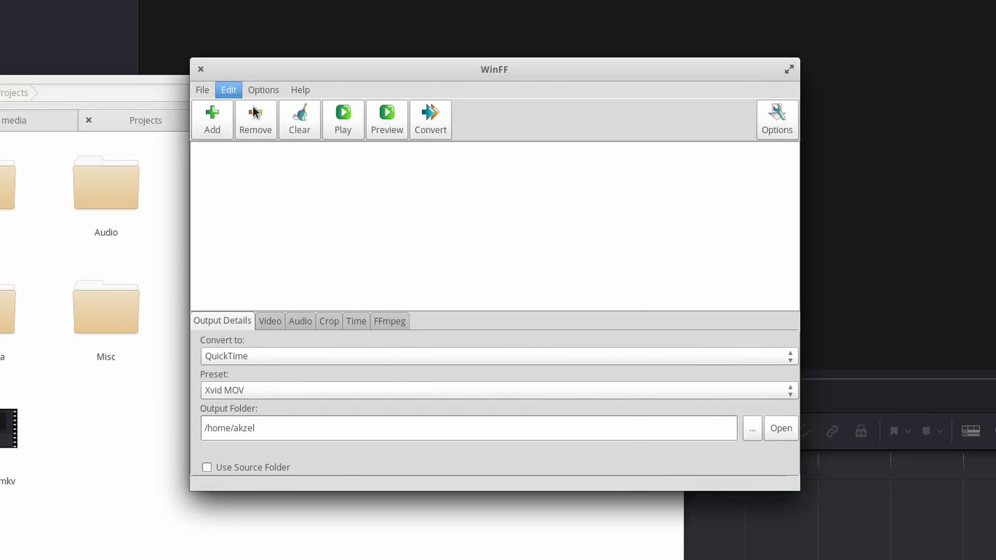
{"action": "left_click_drag", "start_coordinate": [492, 132], "coordinate": [542, 125]}
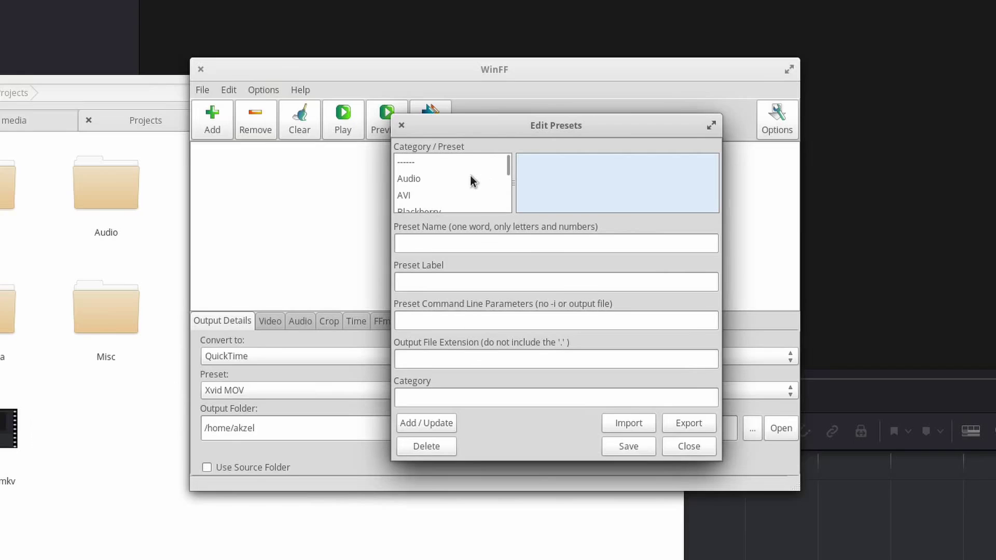
{"action": "scroll", "coordinate": [470, 176], "scroll_direction": "down", "scroll_amount": 5}
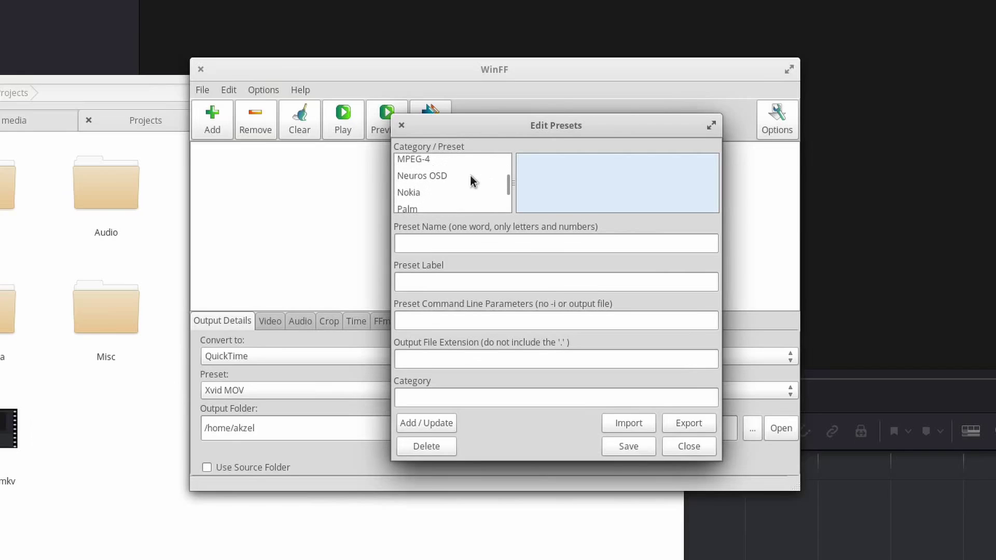
{"action": "scroll", "coordinate": [470, 179], "scroll_direction": "down", "scroll_amount": 2}
{"action": "scroll", "coordinate": [471, 180], "scroll_direction": "down", "scroll_amount": 4}
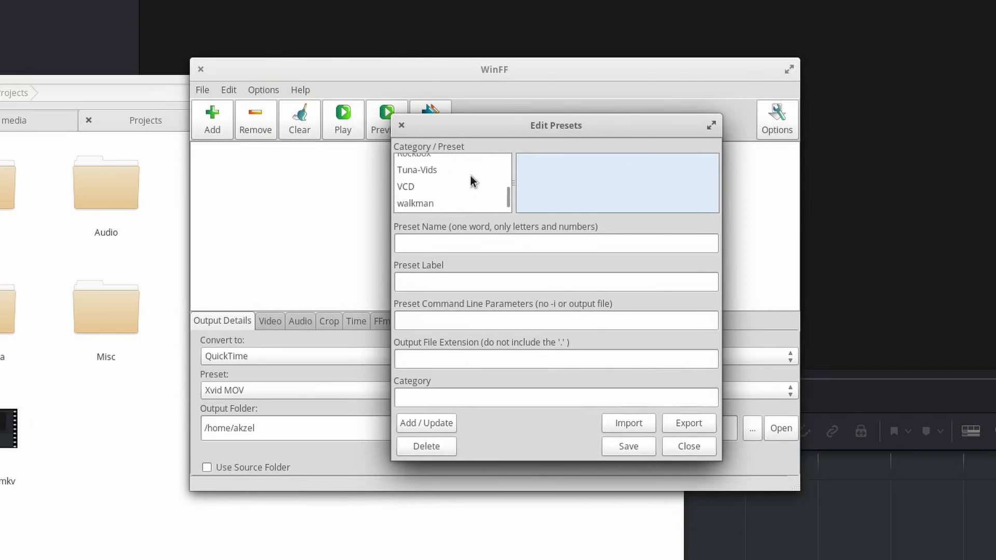
{"action": "scroll", "coordinate": [471, 180], "scroll_direction": "up", "scroll_amount": 2}
Step: Filter to the QuickTime category and load the Xvid MOV preset after checking Quicktime MOV
{"action": "left_click", "coordinate": [415, 177]}
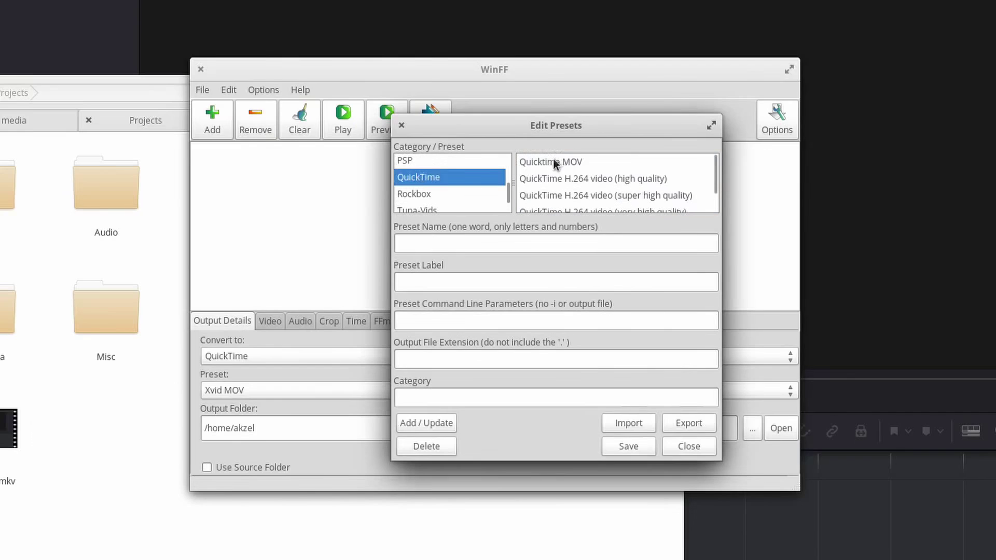
{"action": "scroll", "coordinate": [580, 184], "scroll_direction": "down", "scroll_amount": 2}
{"action": "scroll", "coordinate": [571, 177], "scroll_direction": "up", "scroll_amount": 2}
{"action": "left_click", "coordinate": [554, 161]}
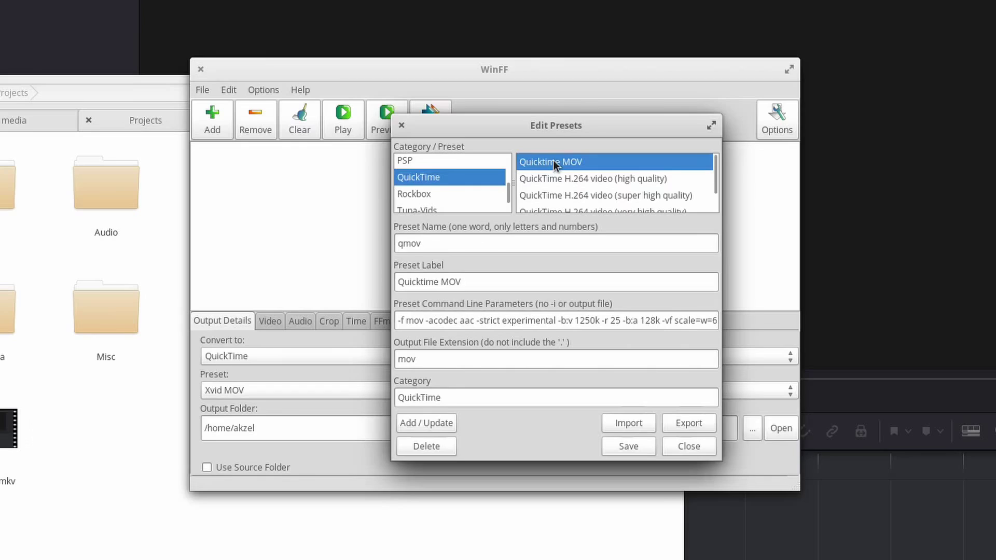
{"action": "scroll", "coordinate": [561, 176], "scroll_direction": "down", "scroll_amount": 1}
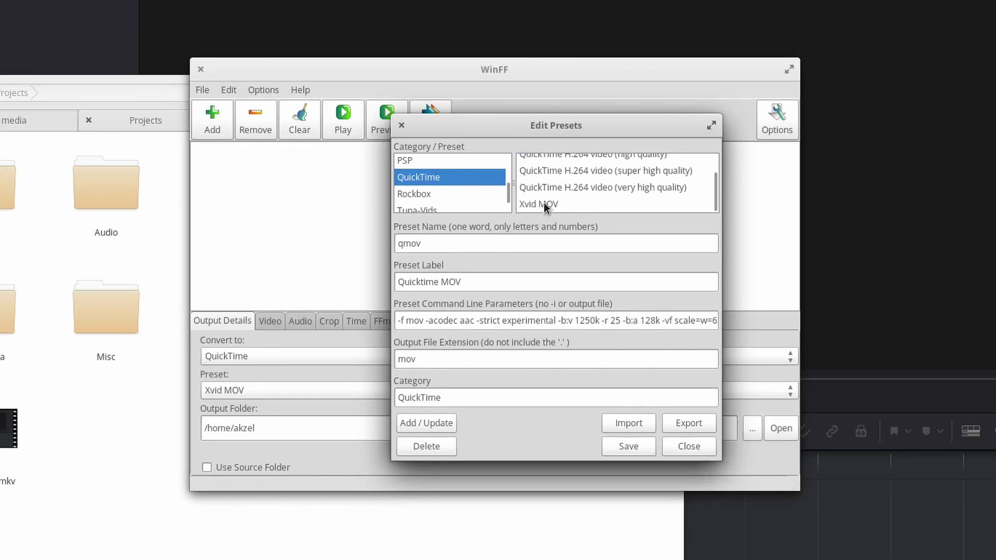
{"action": "scroll", "coordinate": [555, 181], "scroll_direction": "up", "scroll_amount": 1}
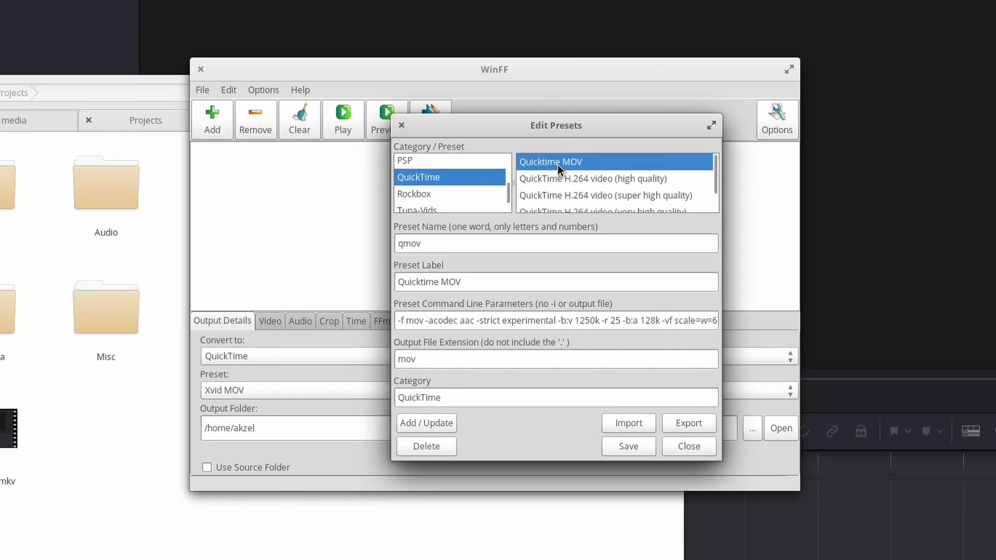
{"action": "scroll", "coordinate": [556, 179], "scroll_direction": "down", "scroll_amount": 1}
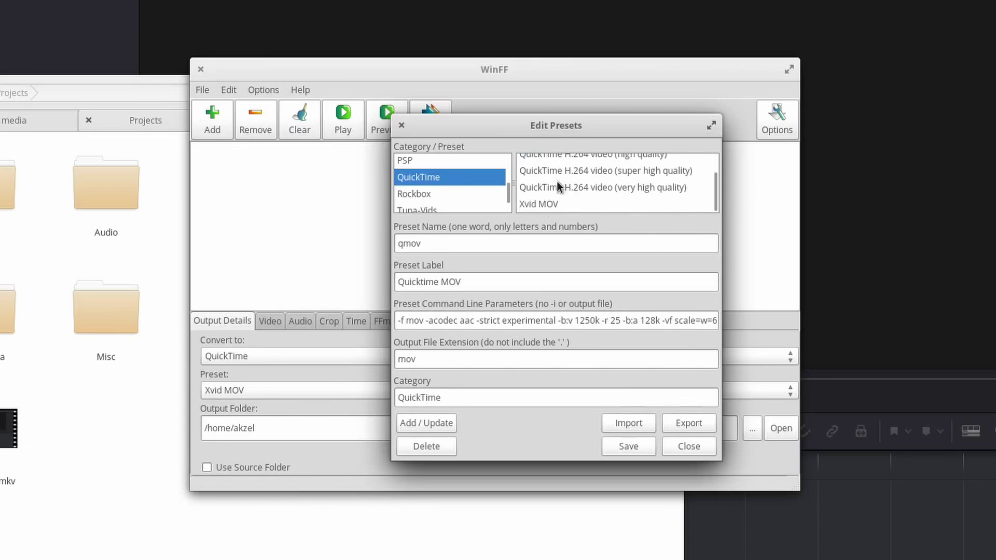
{"action": "left_click", "coordinate": [542, 204]}
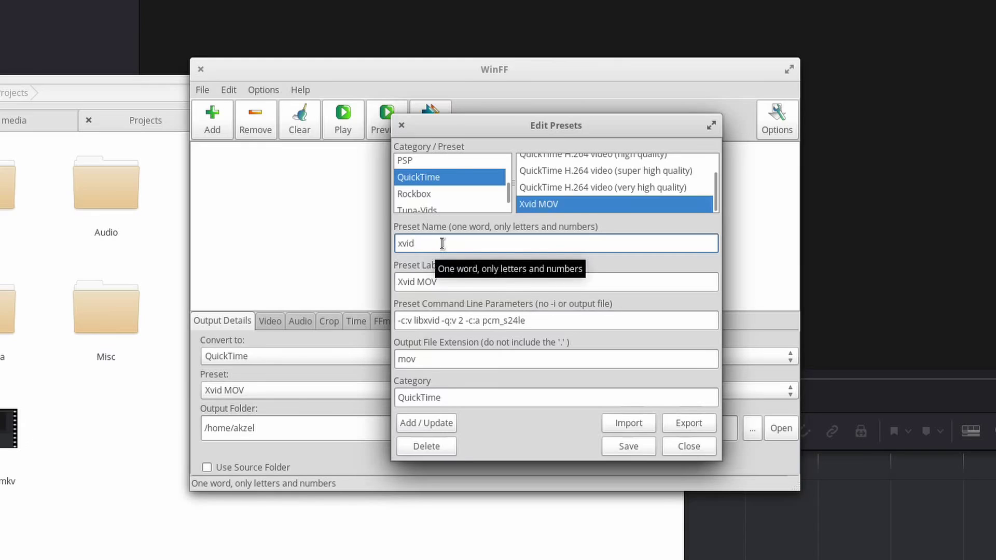
Step: Place the caret in the Xvid MOV label, then at the start of the parameters
{"action": "left_click", "coordinate": [459, 285]}
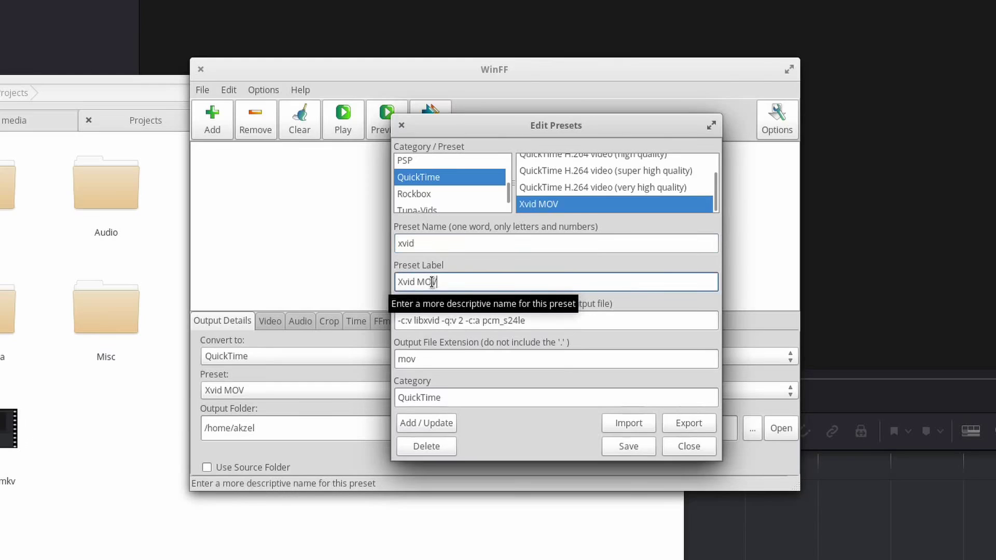
{"action": "left_click", "coordinate": [576, 321]}
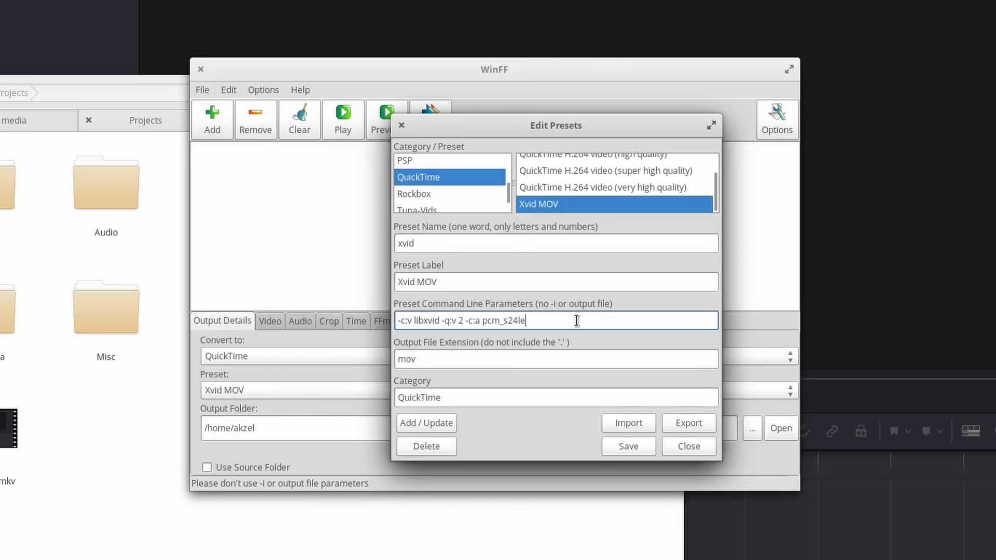
{"action": "left_click", "coordinate": [401, 321]}
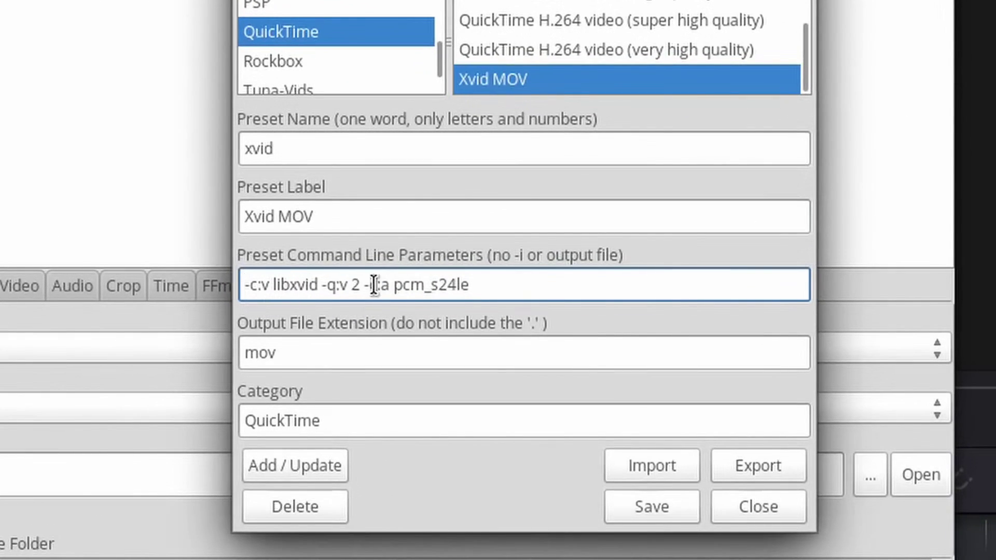
Step: Review the parameters -c:v libxvid -q:v 2 -c:a pcm_s24le, then move to the mov extension
{"action": "key", "text": "Right"}
{"action": "key", "text": "Right"}
{"action": "key", "text": "Right"}
{"action": "key", "text": "Right"}
{"action": "left_click", "coordinate": [291, 285]}
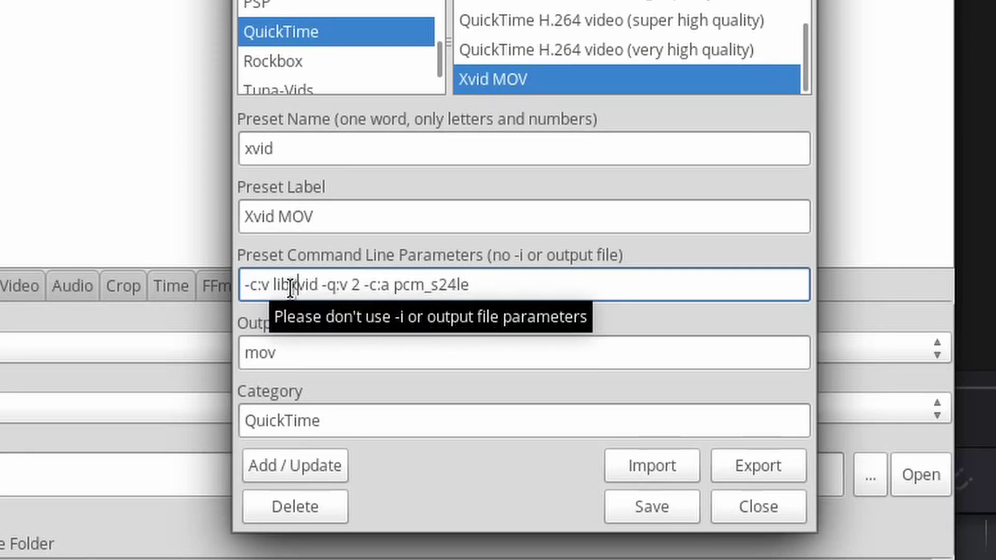
{"action": "left_click", "coordinate": [329, 286]}
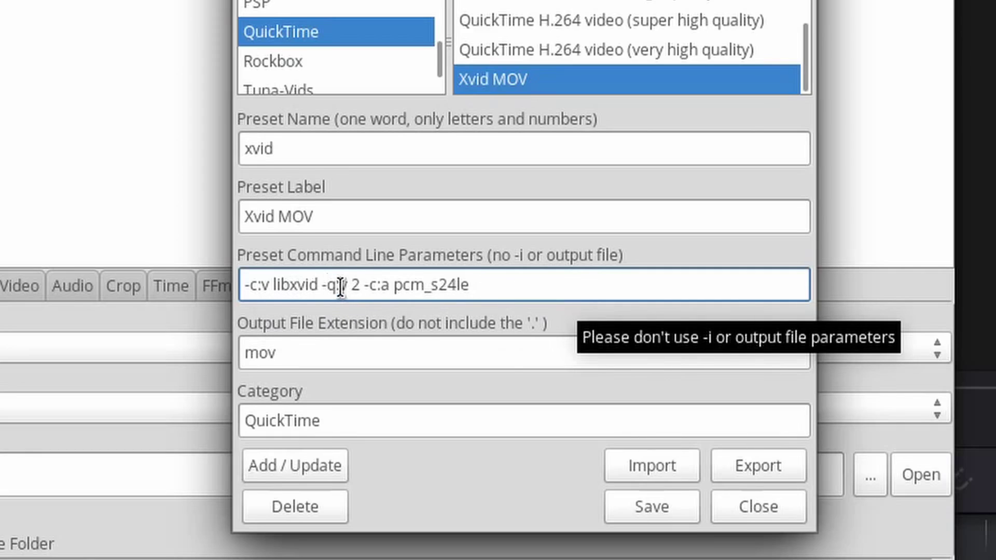
{"action": "left_click", "coordinate": [358, 286]}
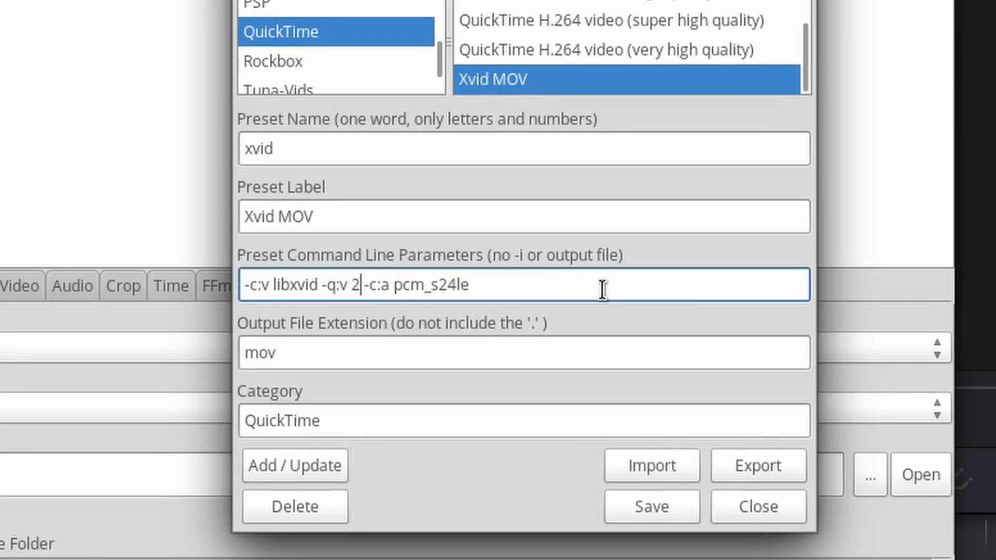
{"action": "key", "text": "Right"}
{"action": "key", "text": "Right"}
{"action": "key", "text": "Right"}
{"action": "key", "text": "Right"}
{"action": "key", "text": "Left"}
{"action": "key", "text": "Left"}
{"action": "key", "text": "Left"}
{"action": "key", "text": "Right"}
{"action": "key", "text": "Right"}
{"action": "key", "text": "Right"}
{"action": "key", "text": "Right"}
{"action": "key", "text": "Right"}
{"action": "key", "text": "Right"}
{"action": "key", "text": "Right"}
{"action": "key", "text": "Right"}
{"action": "key", "text": "Right"}
{"action": "key", "text": "Right"}
{"action": "left_click", "coordinate": [340, 362]}
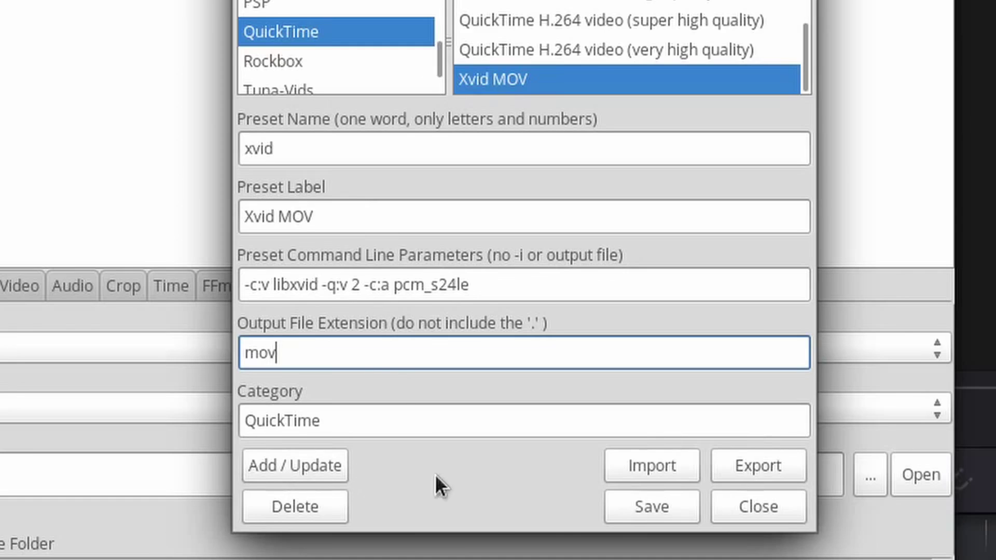
Step: Save the preset, then choose QuickTime output, Xvid MOV preset, and Use Source Folder
{"action": "left_click", "coordinate": [626, 506]}
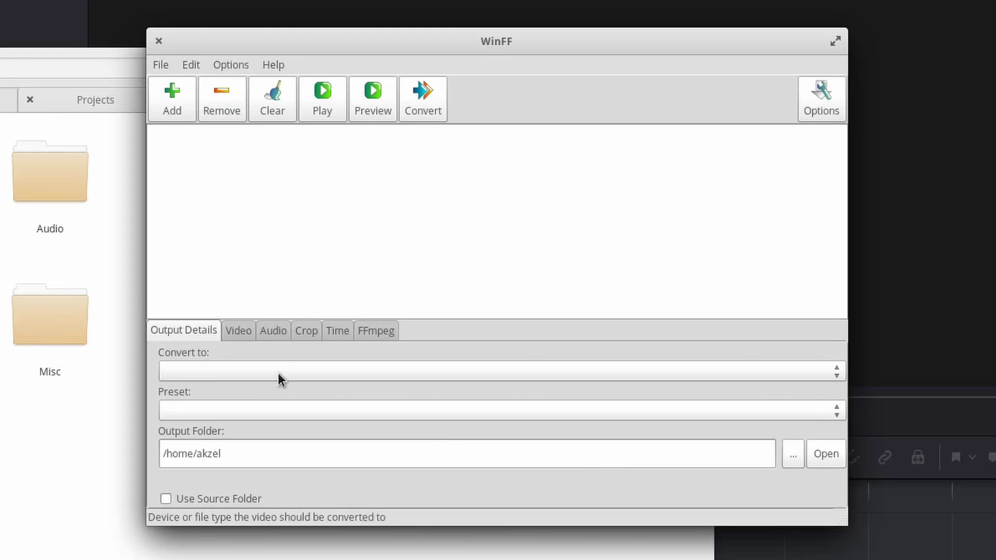
{"action": "left_click", "coordinate": [278, 372]}
{"action": "left_click", "coordinate": [260, 452]}
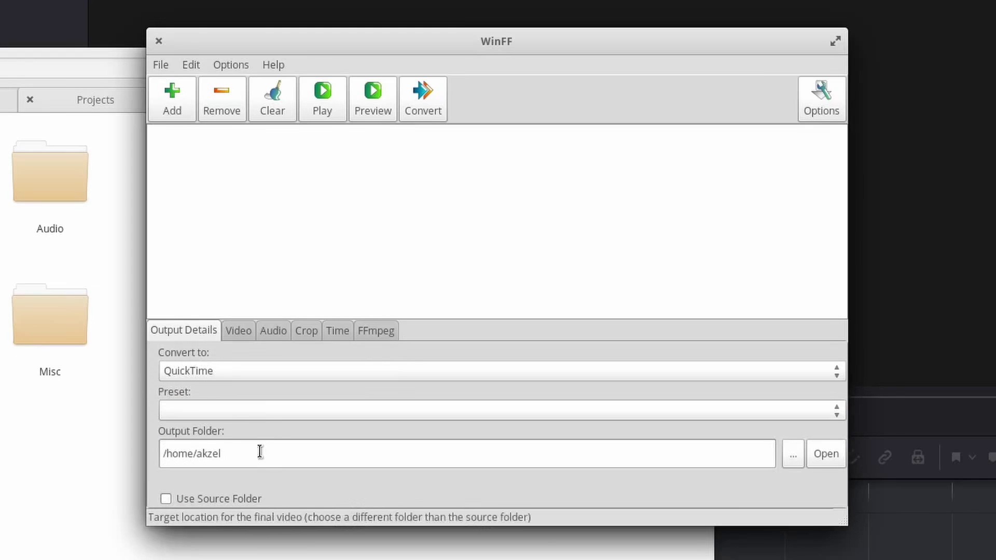
{"action": "left_click", "coordinate": [250, 409]}
{"action": "left_click", "coordinate": [247, 485]}
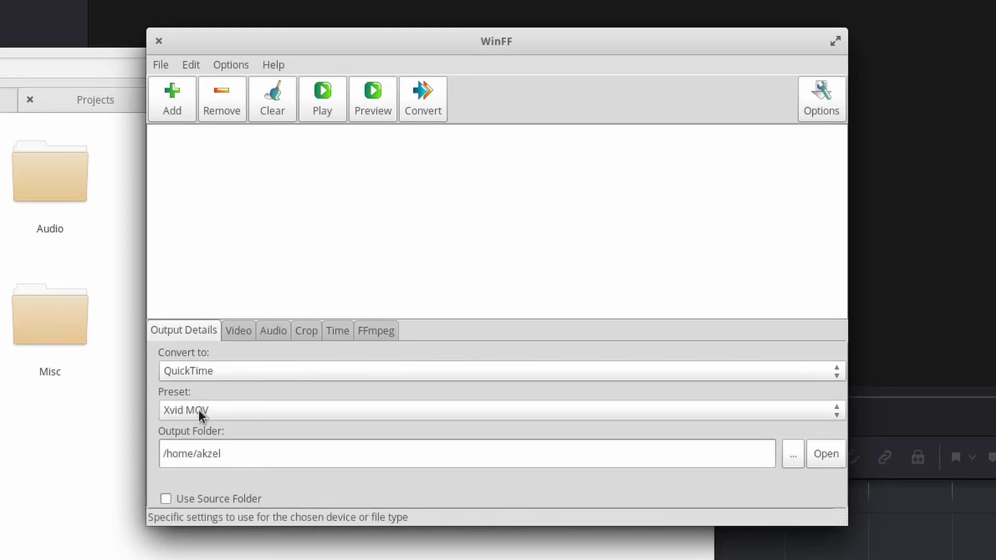
{"action": "left_click", "coordinate": [165, 498]}
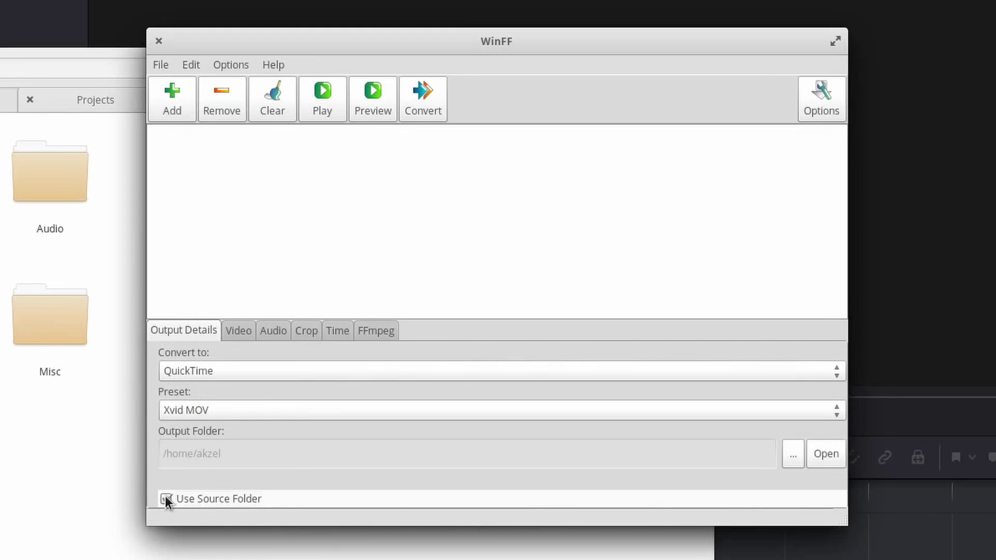
Step: Add 2019-03-31.mkv to WinFF's file list and recentre the converter window
{"action": "left_click_drag", "start_coordinate": [498, 49], "coordinate": [805, 232]}
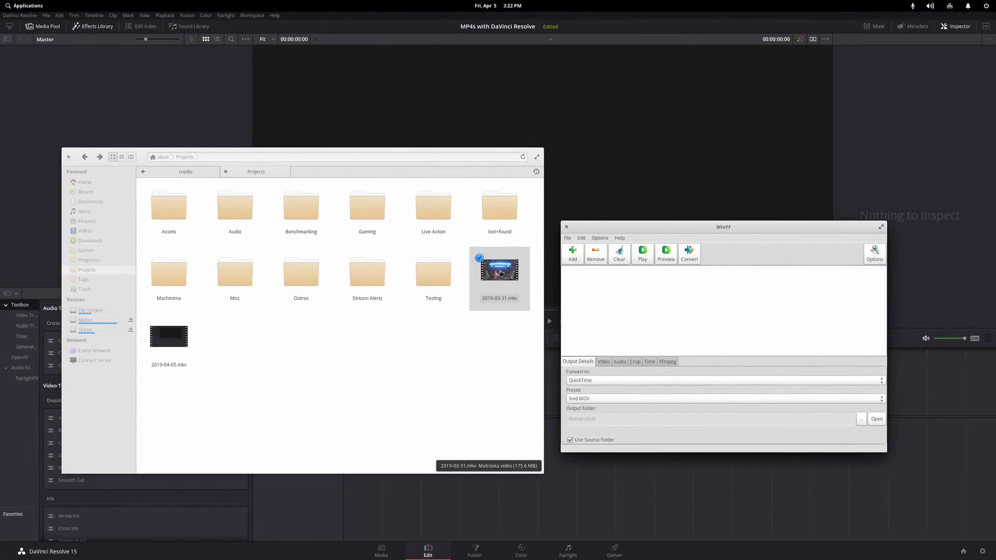
{"action": "left_click_drag", "start_coordinate": [519, 281], "coordinate": [629, 297]}
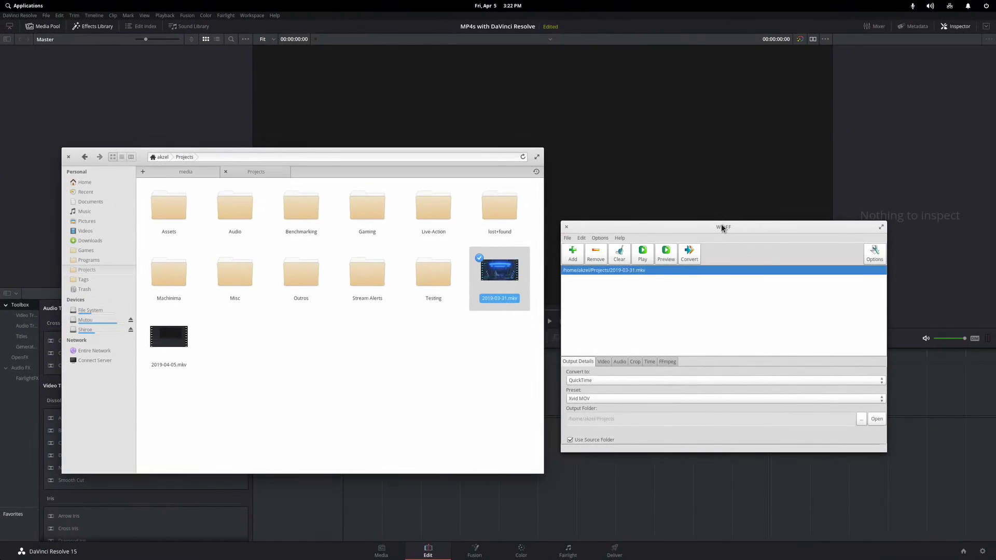
{"action": "left_click_drag", "start_coordinate": [721, 223], "coordinate": [331, 174]}
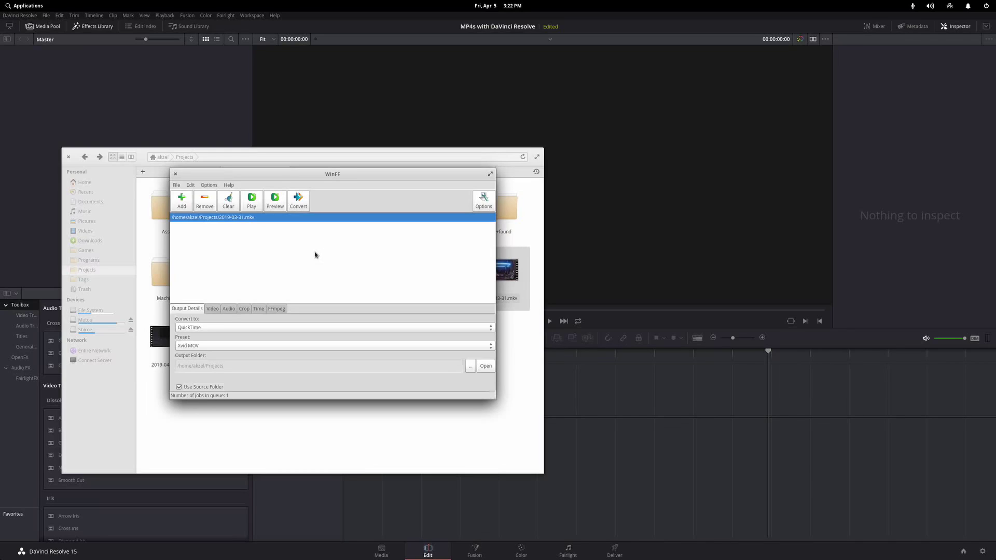
Step: Convert the queued clip to MOV, dismiss the finished terminal output, and move windows aside
{"action": "left_click", "coordinate": [297, 202]}
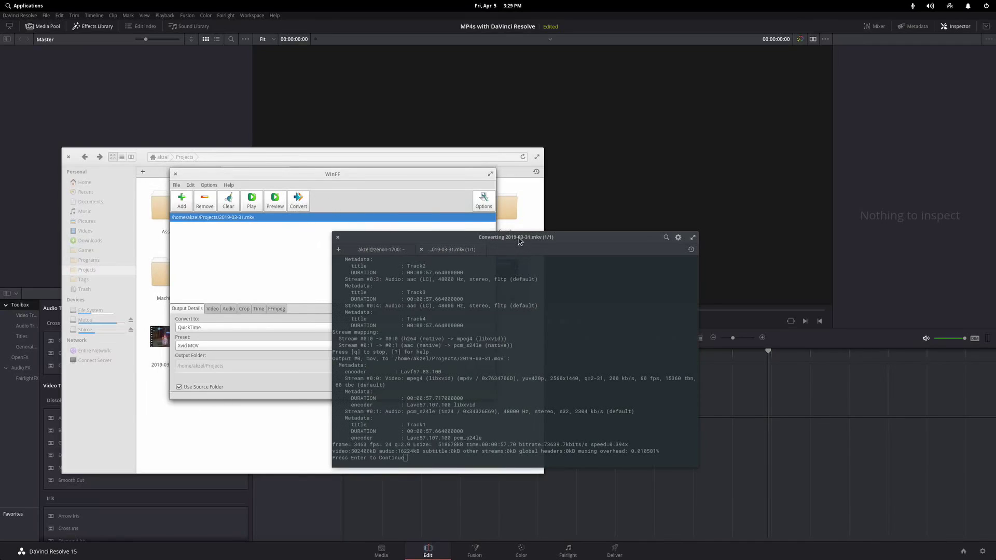
{"action": "left_click_drag", "start_coordinate": [519, 237], "coordinate": [525, 204]}
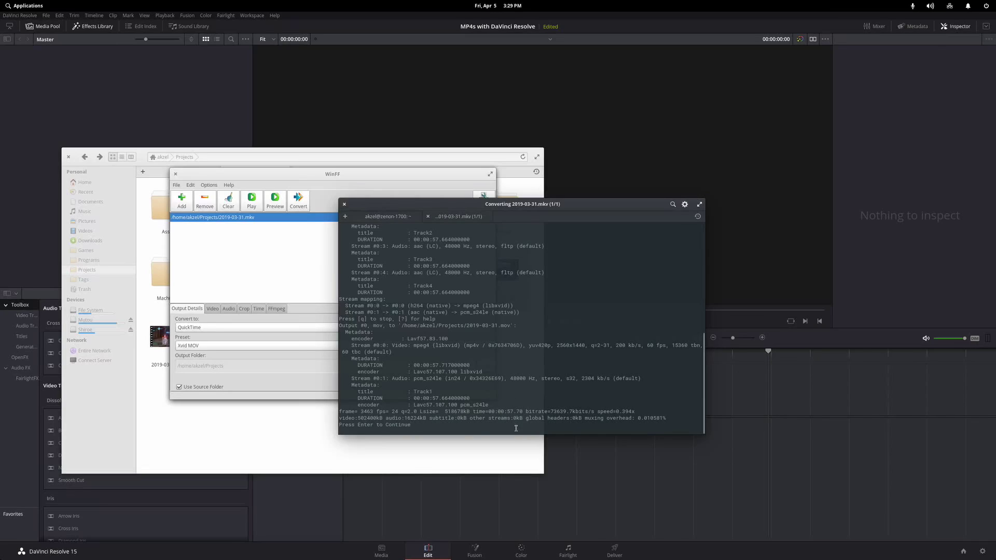
{"action": "key", "text": "Return"}
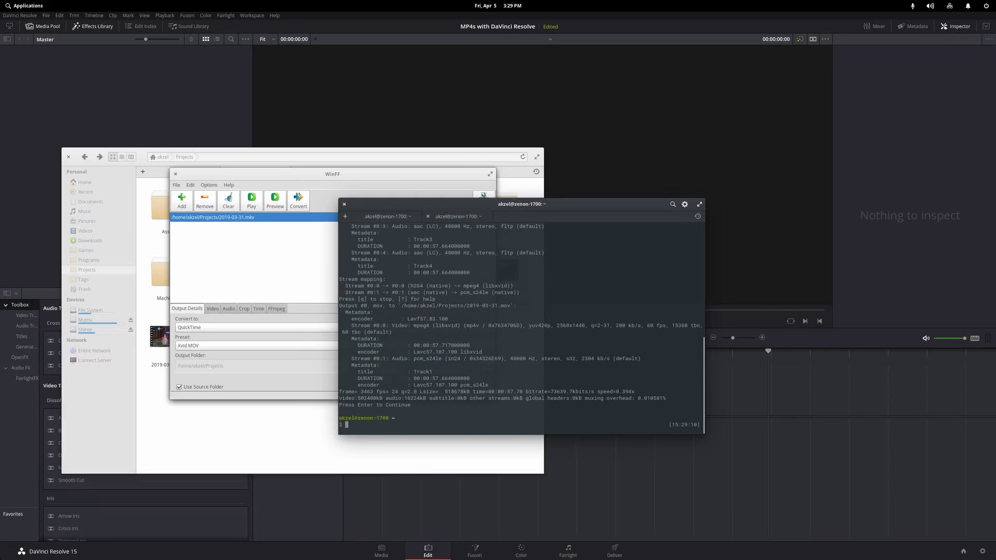
{"action": "left_click_drag", "start_coordinate": [386, 203], "coordinate": [420, 215]}
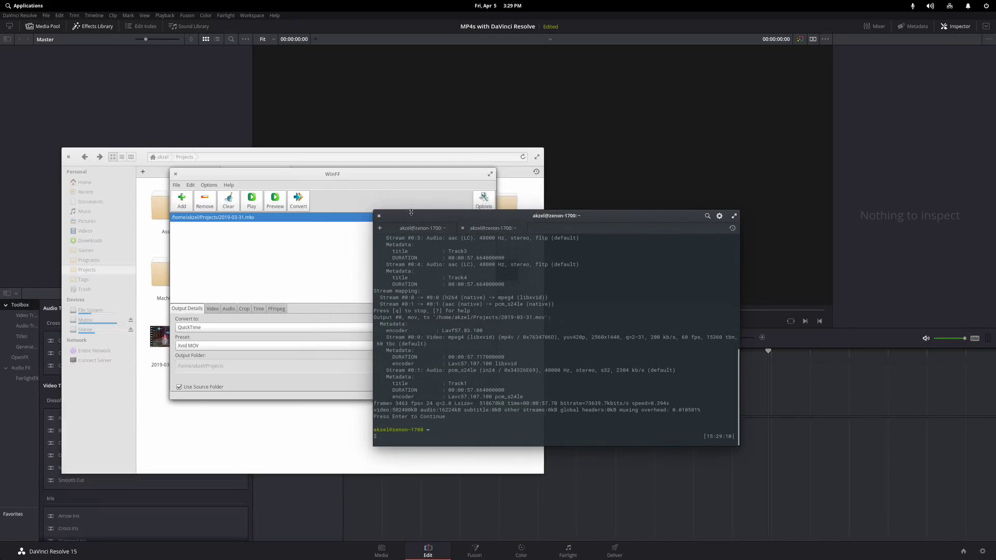
{"action": "left_click_drag", "start_coordinate": [329, 173], "coordinate": [613, 244]}
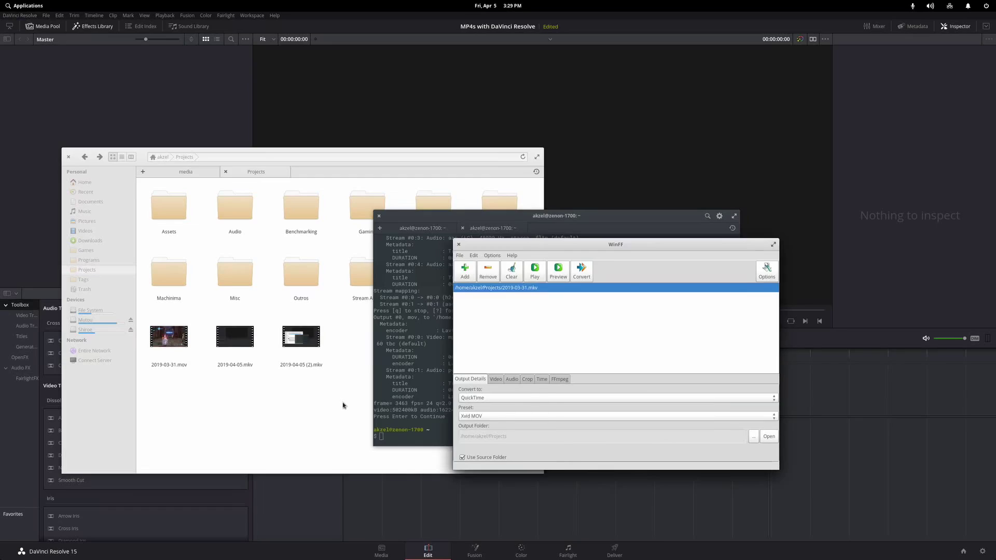
Step: Raise the Files window to show the 531.1 MB 2019-03-31.mov beside the MKV source
{"action": "left_click", "coordinate": [356, 400]}
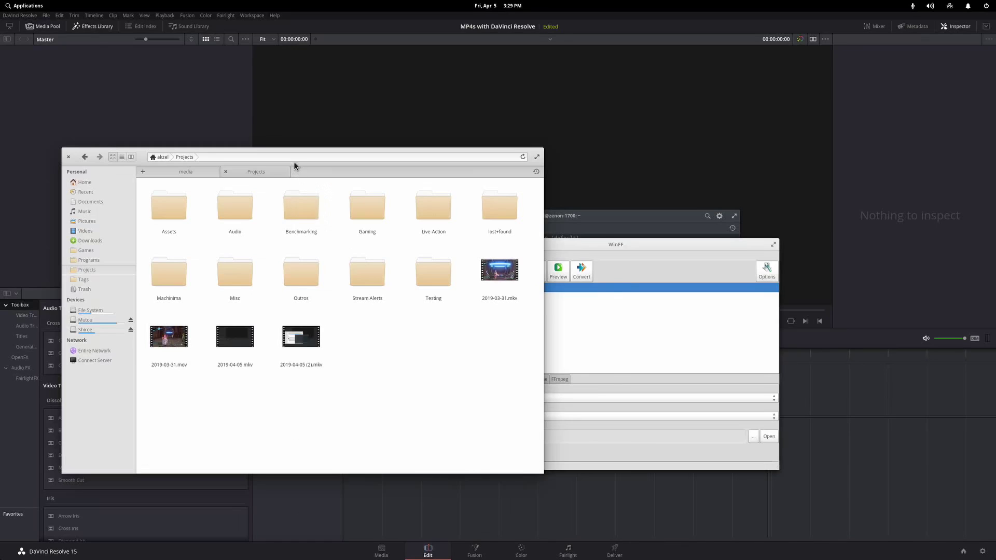
Step: Drag 2019-03-31.mov into the Media Pool, onto the timeline, and scrub back to the start
{"action": "left_click_drag", "start_coordinate": [294, 160], "coordinate": [439, 178]}
{"action": "left_click_drag", "start_coordinate": [315, 353], "coordinate": [130, 140]}
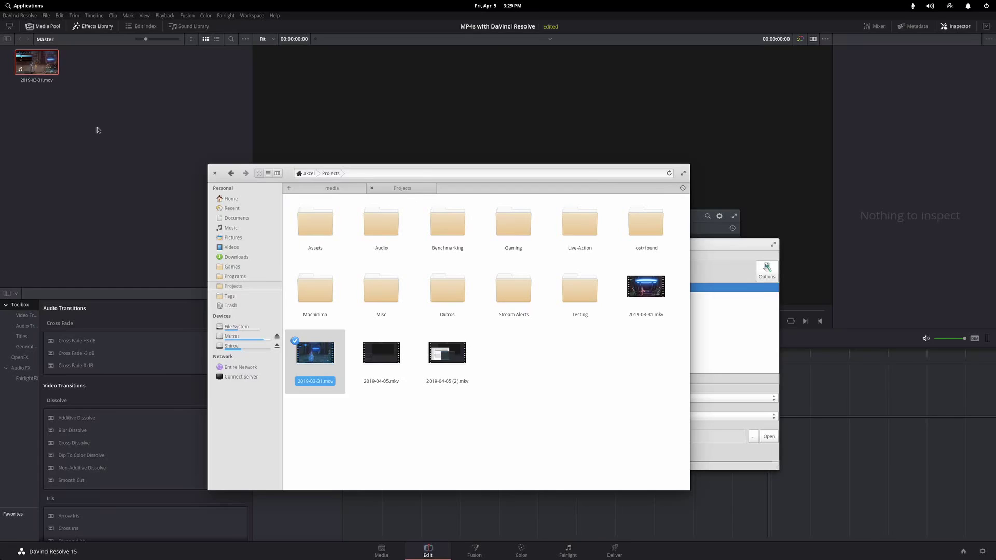
{"action": "left_click_drag", "start_coordinate": [37, 62], "coordinate": [373, 392]}
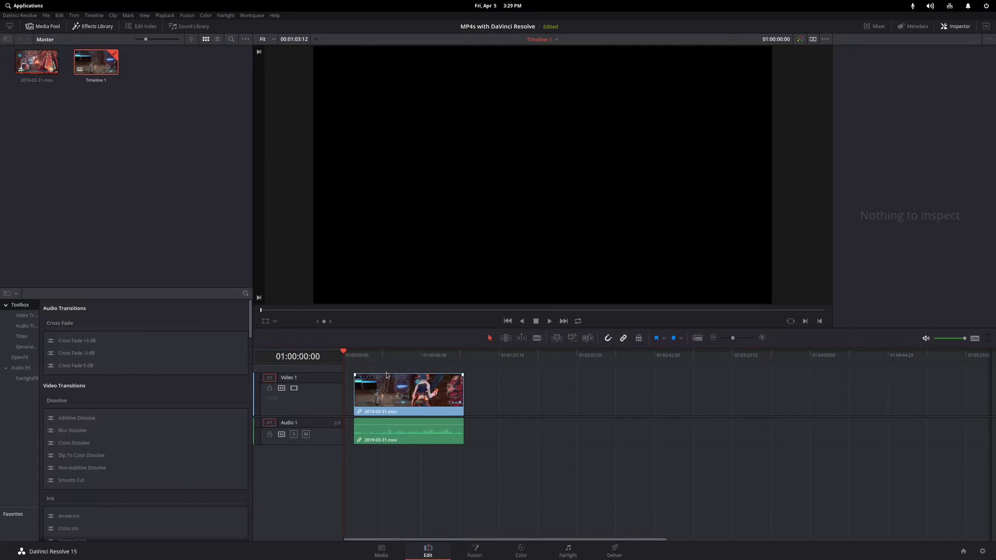
{"action": "left_click_drag", "start_coordinate": [366, 357], "coordinate": [338, 355]}
Step: Use the Activities overview to lay out the terminal, file manager and converter windows side by side
{"action": "key", "text": "super+Down"}
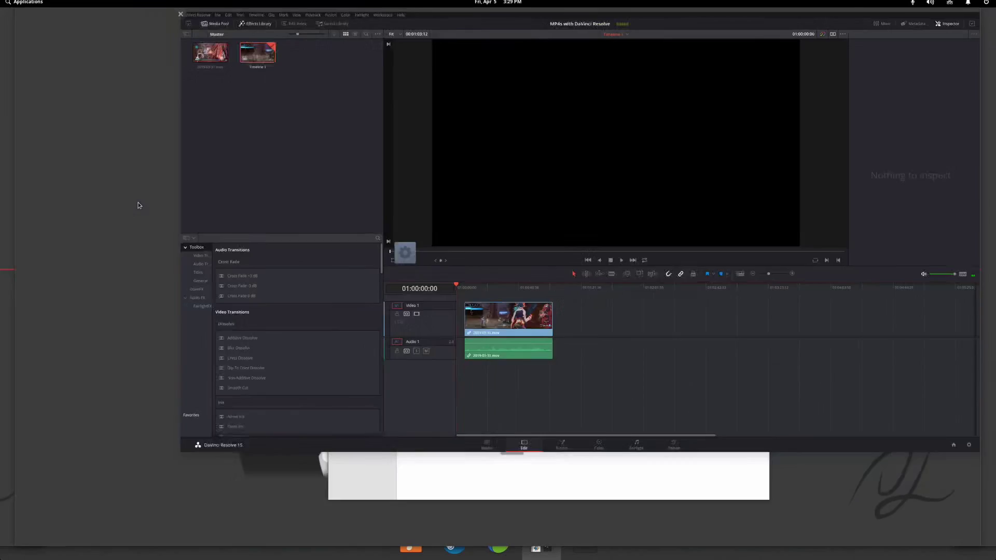
{"action": "left_click", "coordinate": [743, 442]}
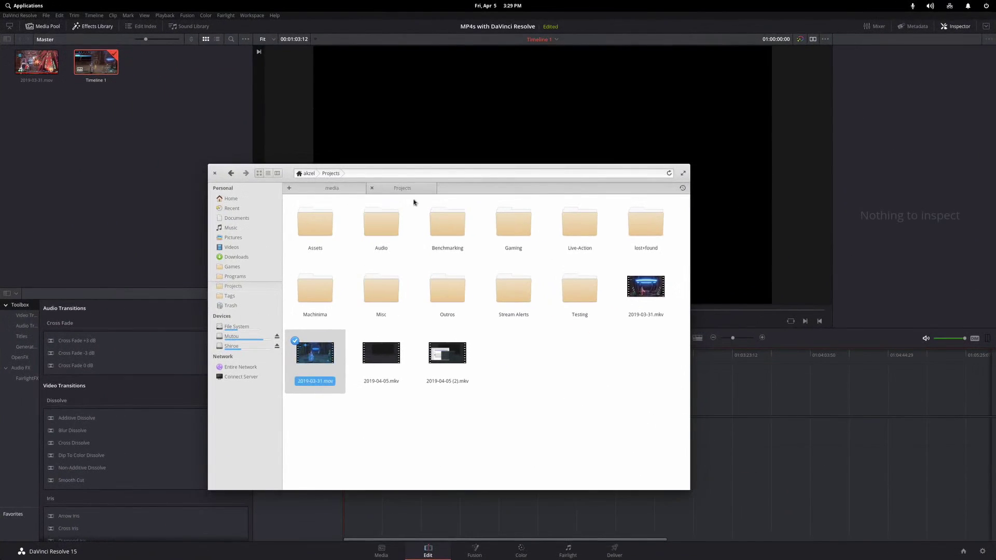
{"action": "key", "text": "super+Down"}
{"action": "left_click", "coordinate": [367, 351]}
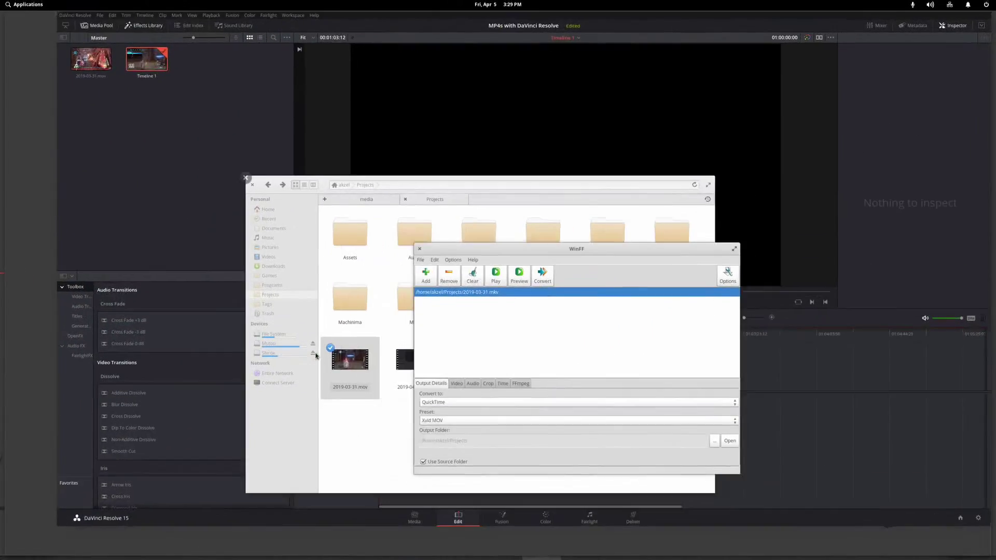
{"action": "key", "text": "super+Down"}
{"action": "left_click", "coordinate": [301, 191]}
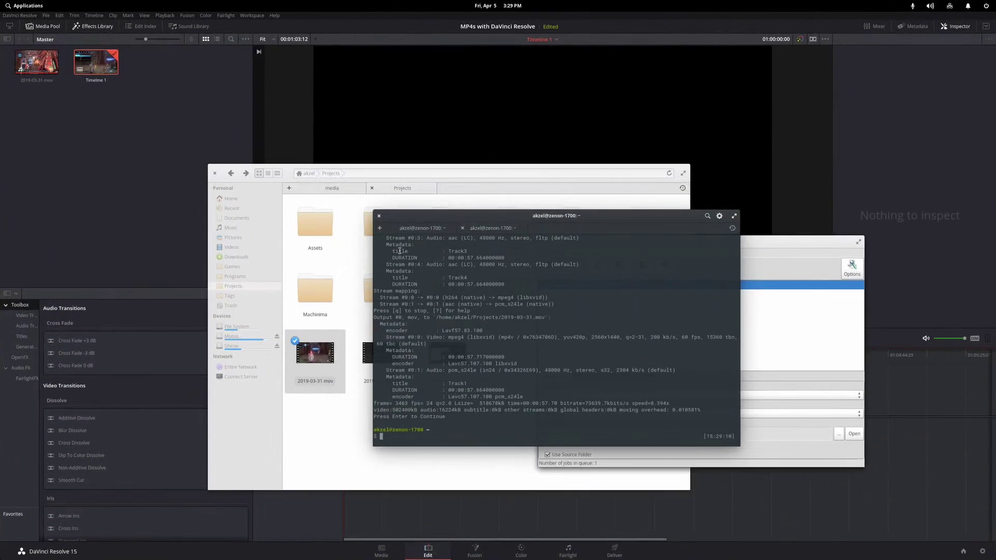
{"action": "left_click_drag", "start_coordinate": [754, 307], "coordinate": [480, 281]}
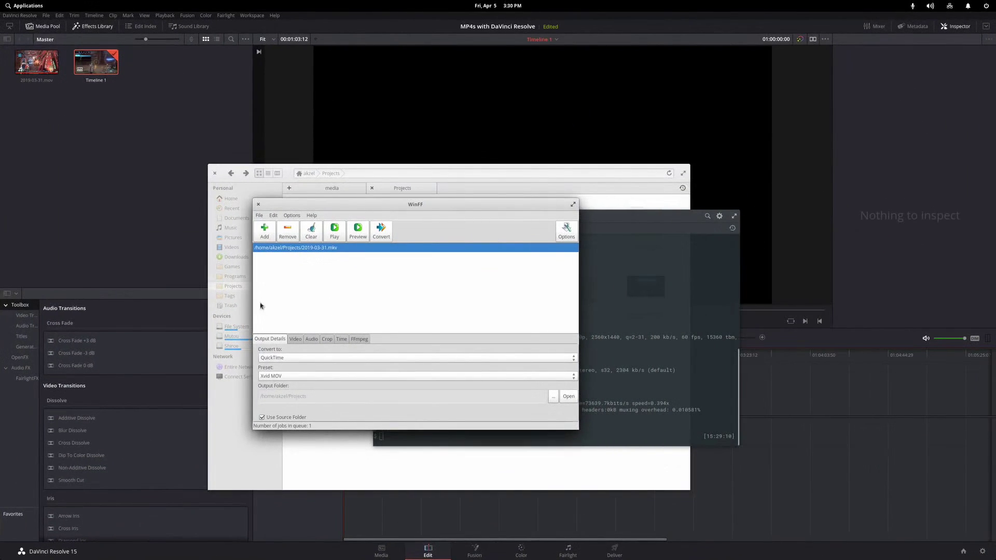
{"action": "left_click_drag", "start_coordinate": [229, 267], "coordinate": [78, 280]}
{"action": "left_click", "coordinate": [554, 305]}
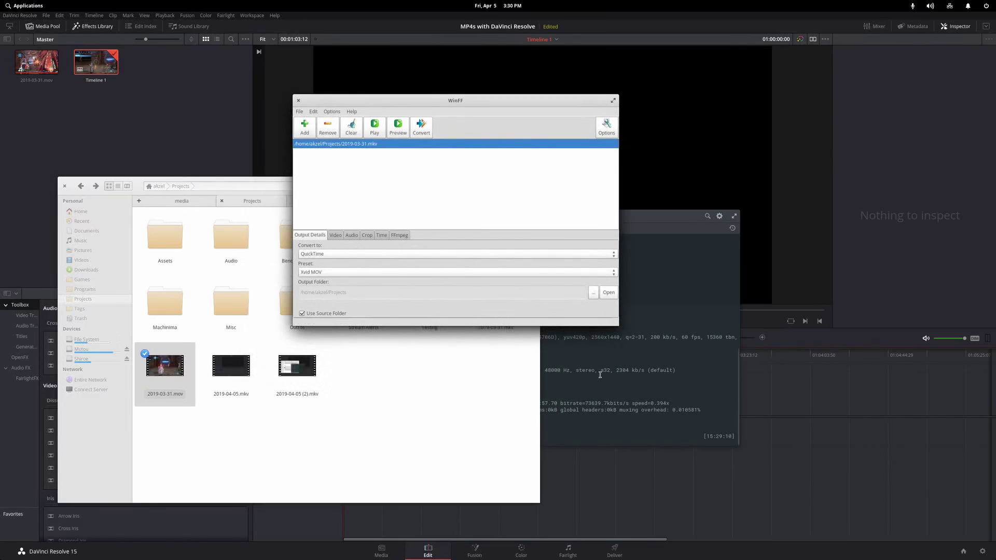
Step: Close the finished conversion's terminal tab and move the WinFF window toward the centre
{"action": "left_click_drag", "start_coordinate": [669, 216], "coordinate": [841, 261]}
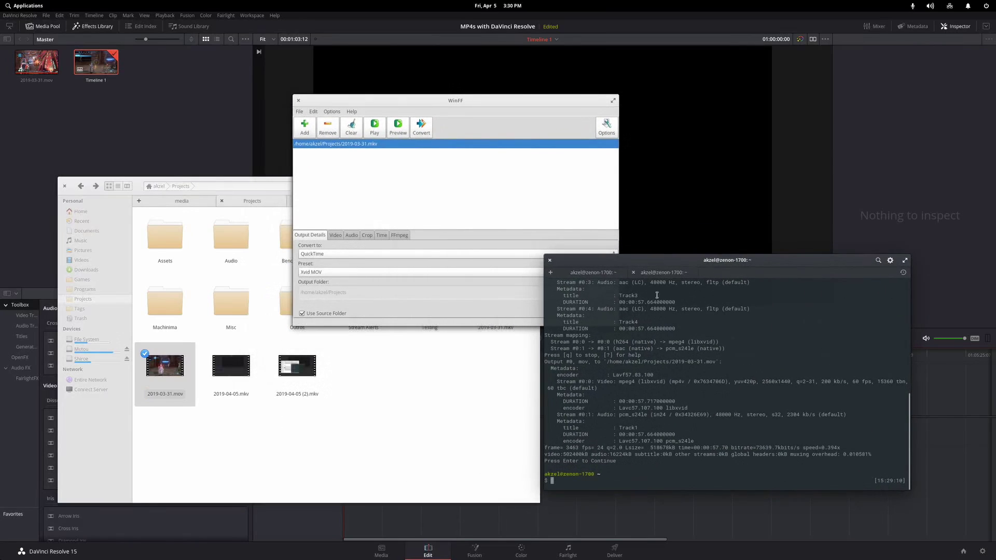
{"action": "left_click", "coordinate": [634, 273]}
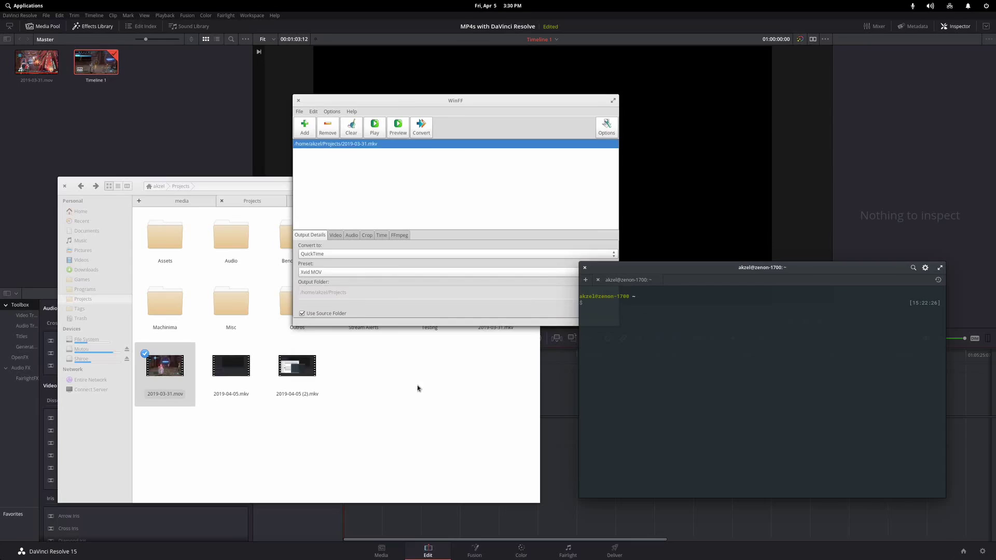
{"action": "left_click", "coordinate": [407, 413]}
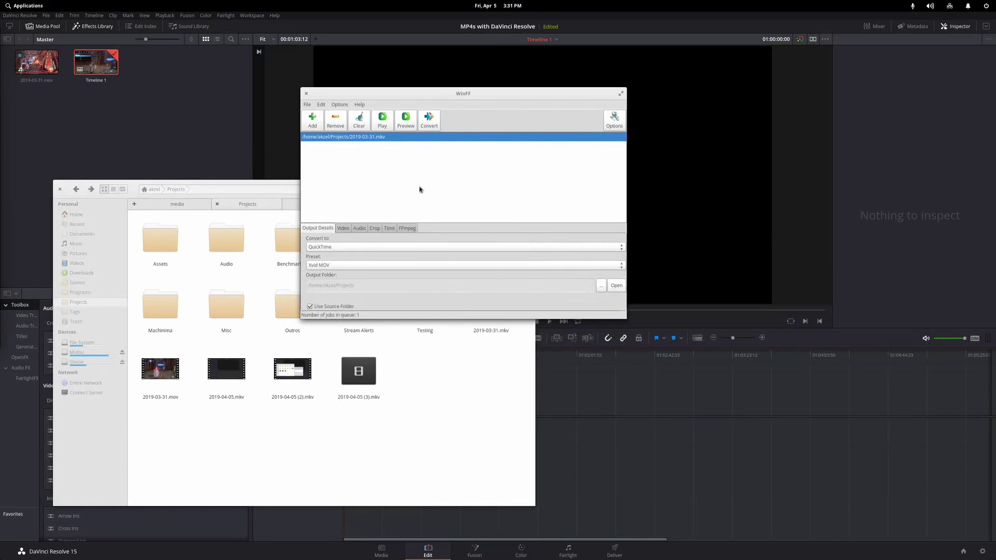
{"action": "left_click_drag", "start_coordinate": [420, 189], "coordinate": [456, 229]}
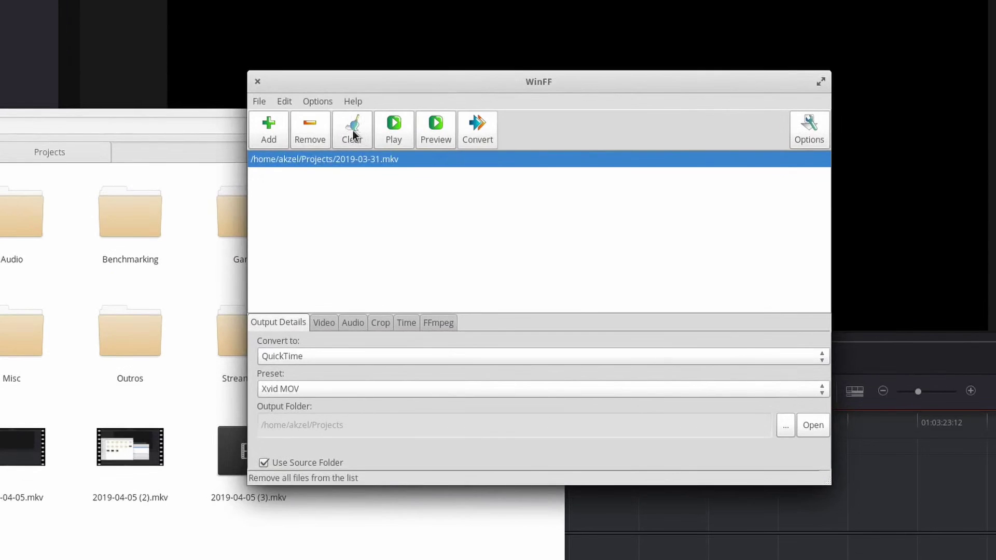
Step: Clear the file queue and load the QuickTime category's Quicktime MOV preset in Edit Presets
{"action": "left_click", "coordinate": [392, 168]}
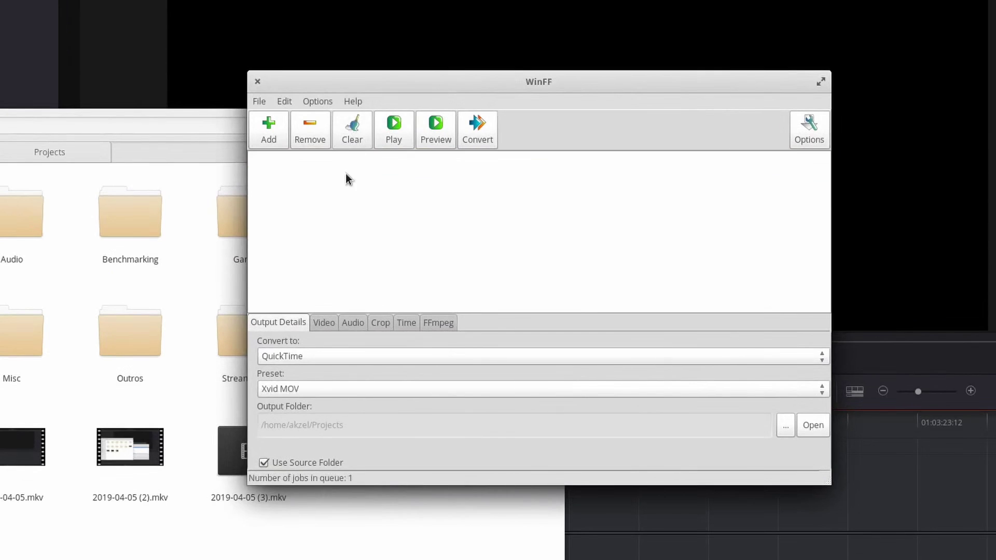
{"action": "left_click", "coordinate": [284, 102]}
{"action": "left_click", "coordinate": [294, 114]}
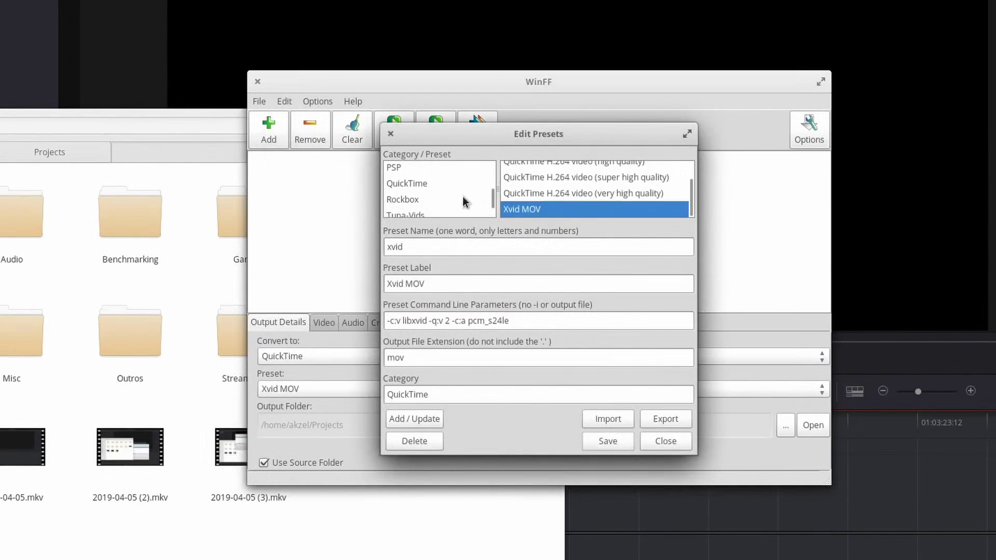
{"action": "scroll", "coordinate": [571, 204], "scroll_direction": "up", "scroll_amount": 2}
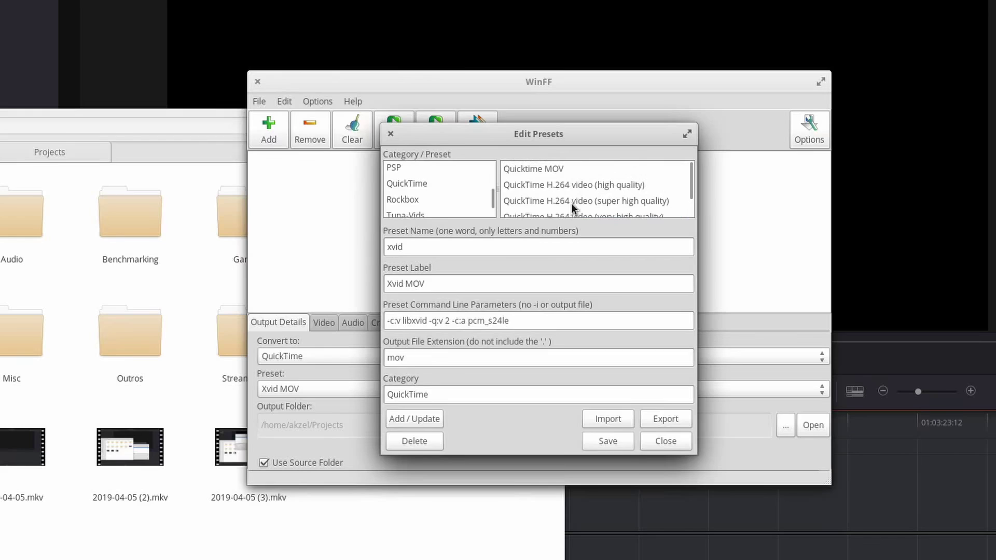
{"action": "left_click", "coordinate": [422, 183]}
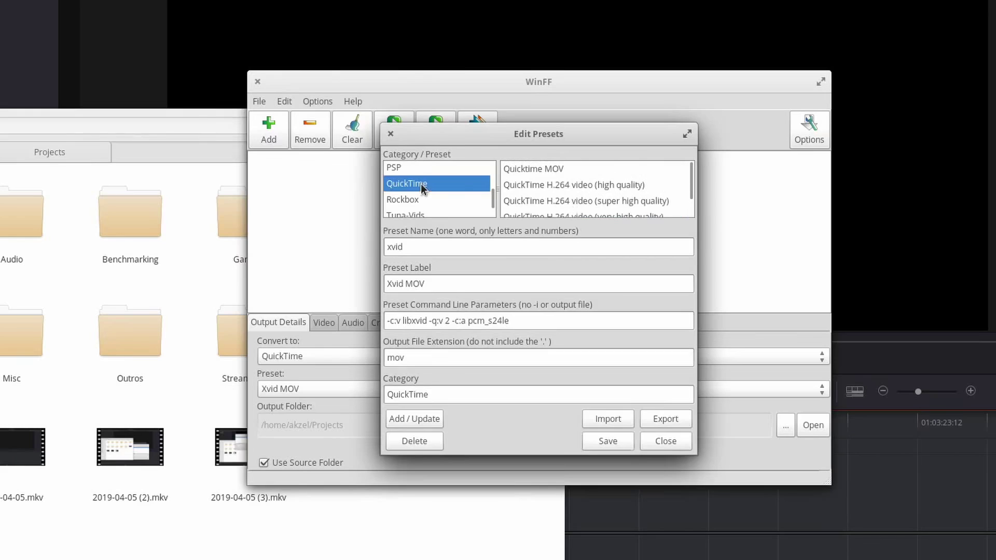
{"action": "left_click", "coordinate": [550, 169]}
Step: Rename the preset from qmov to prores, relabel it Prores MOV, and select its parameters
{"action": "left_click_drag", "start_coordinate": [506, 258], "coordinate": [368, 271]}
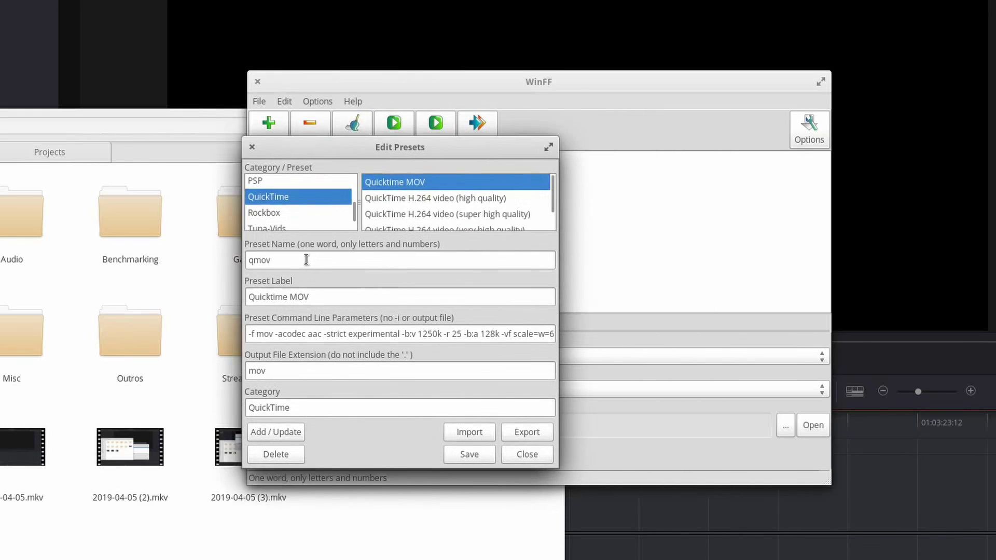
{"action": "double_click", "coordinate": [306, 260]}
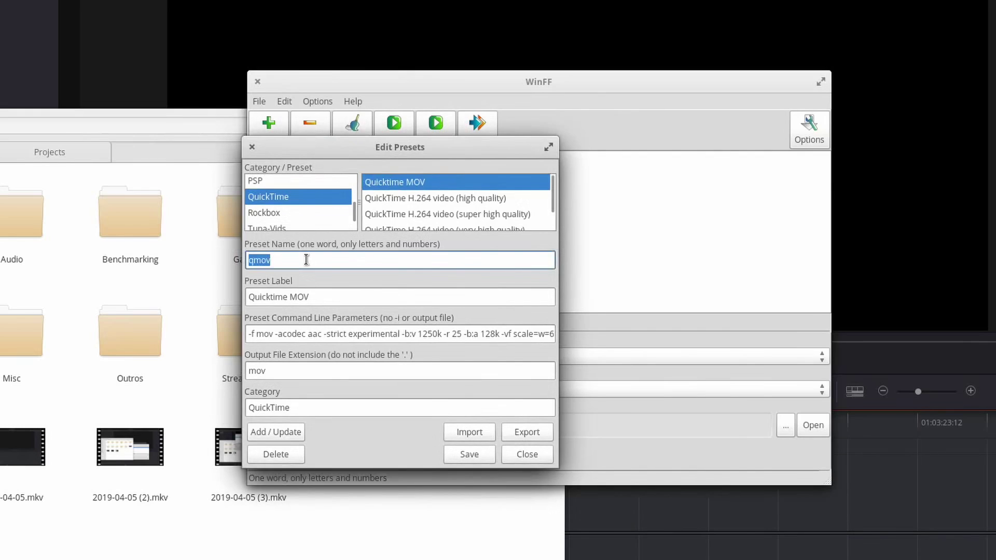
{"action": "type", "text": "prores"}
{"action": "triple_click", "coordinate": [397, 295]}
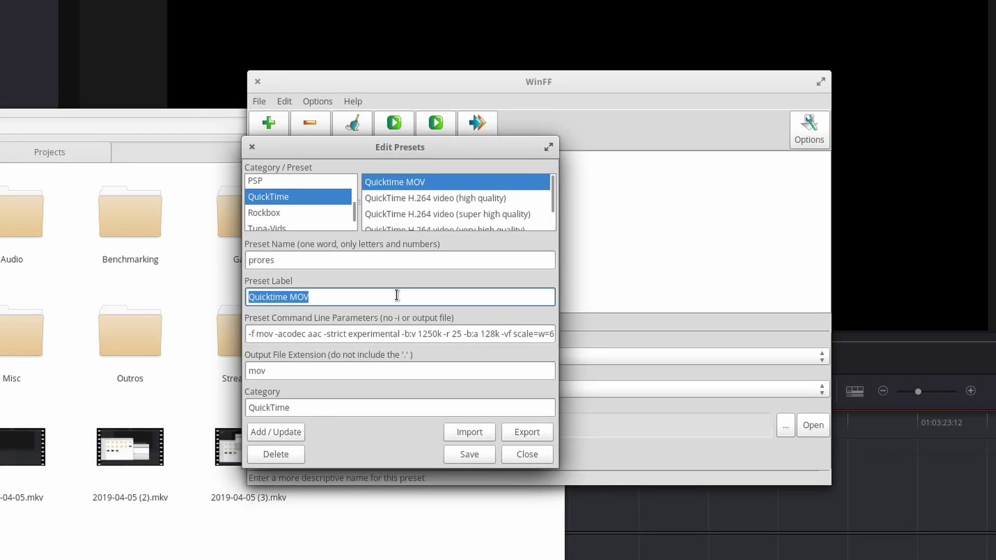
{"action": "type", "text": "Prores "}
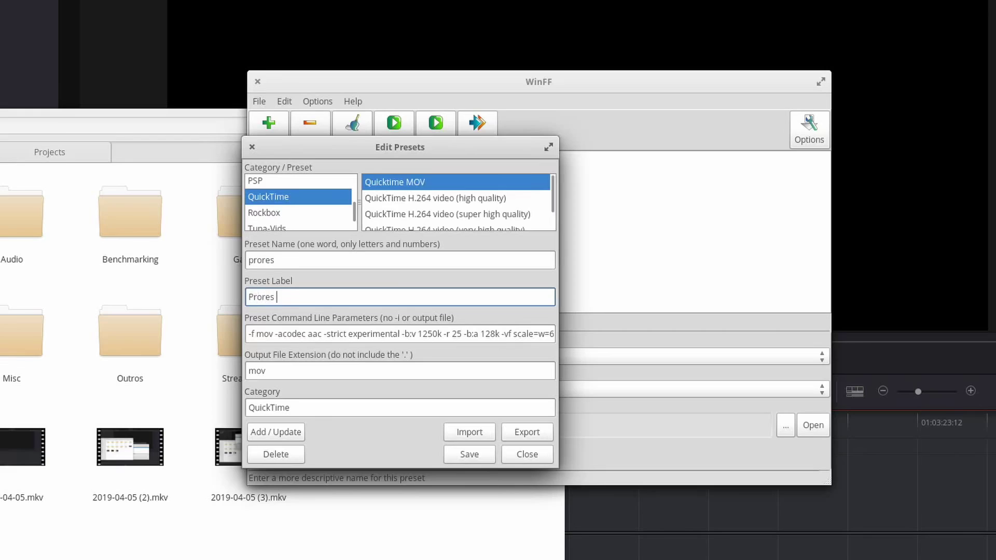
{"action": "type", "text": "MOV"}
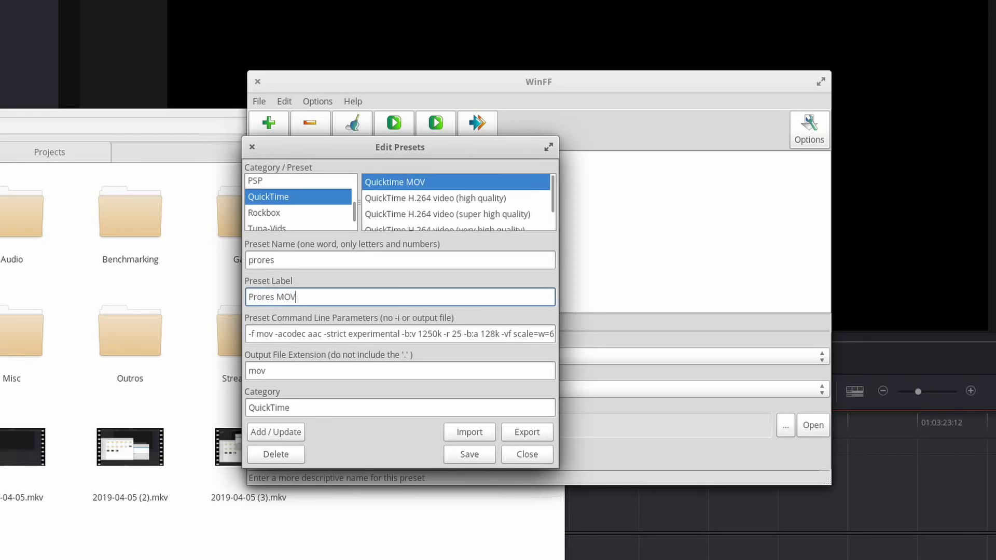
{"action": "triple_click", "coordinate": [405, 335]}
Step: Replace the command-line parameters with -c:v prores -profile:v 0 -c:a pcm_s24le
{"action": "key", "text": "BackSpace"}
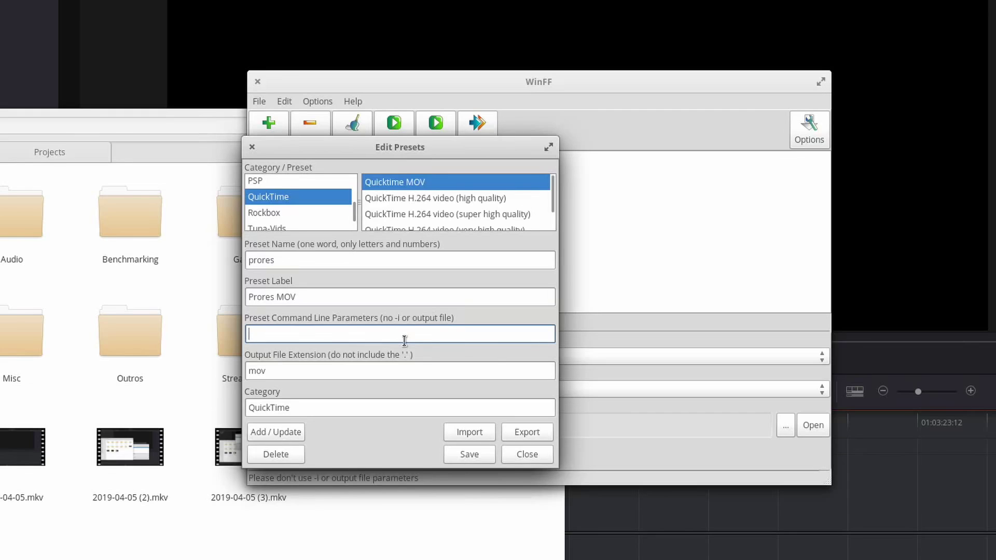
{"action": "type", "text": "-c:v prores -profile:v 0"}
{"action": "type", "text": "-c"}
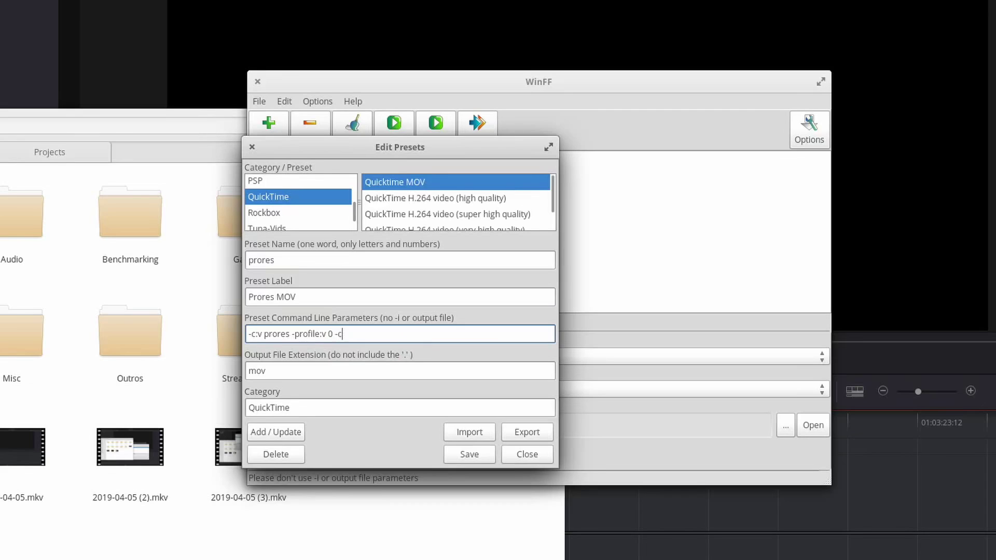
{"action": "type", "text": ":a pcm_s24le"}
Step: Add the Prores MOV preset, confirm its creation, and save the presets
{"action": "left_click", "coordinate": [415, 370]}
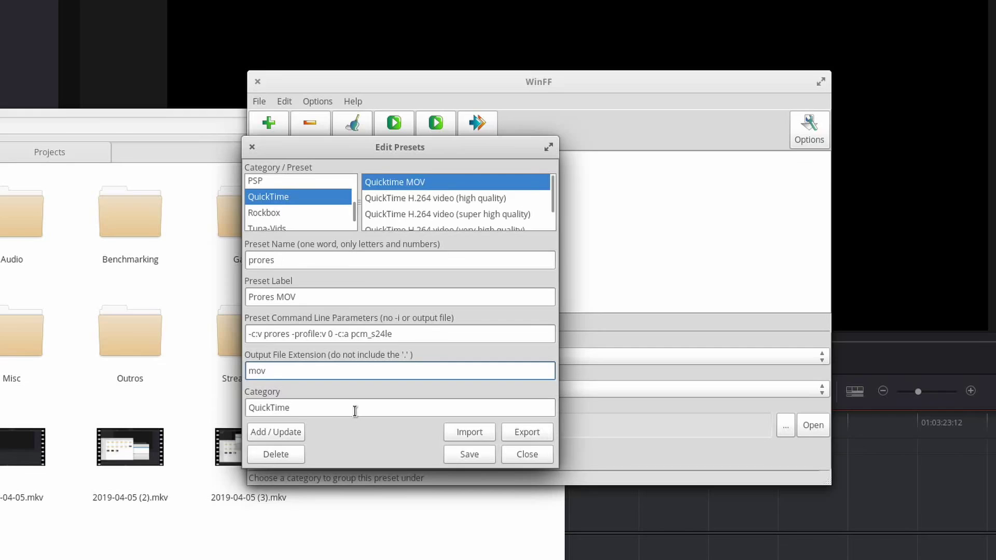
{"action": "left_click", "coordinate": [273, 431]}
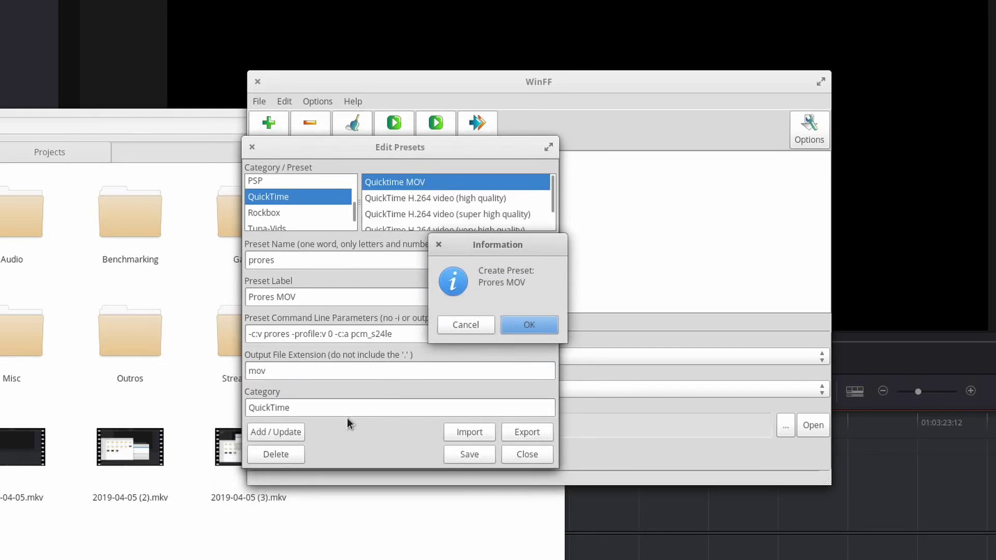
{"action": "left_click", "coordinate": [537, 320]}
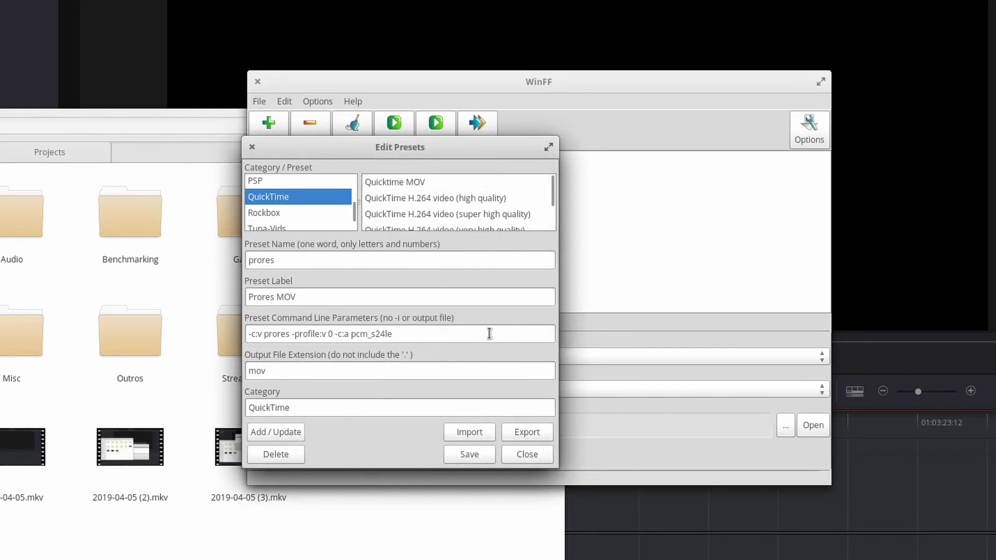
{"action": "left_click", "coordinate": [458, 453]}
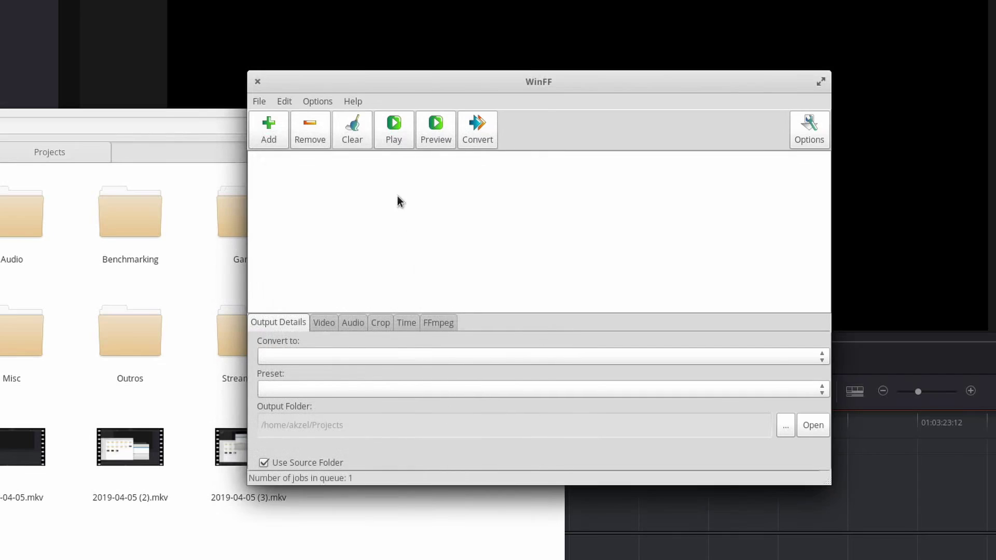
Step: Set the output format to QuickTime with the Prores MOV preset
{"action": "left_click", "coordinate": [322, 356]}
{"action": "left_click", "coordinate": [291, 554]}
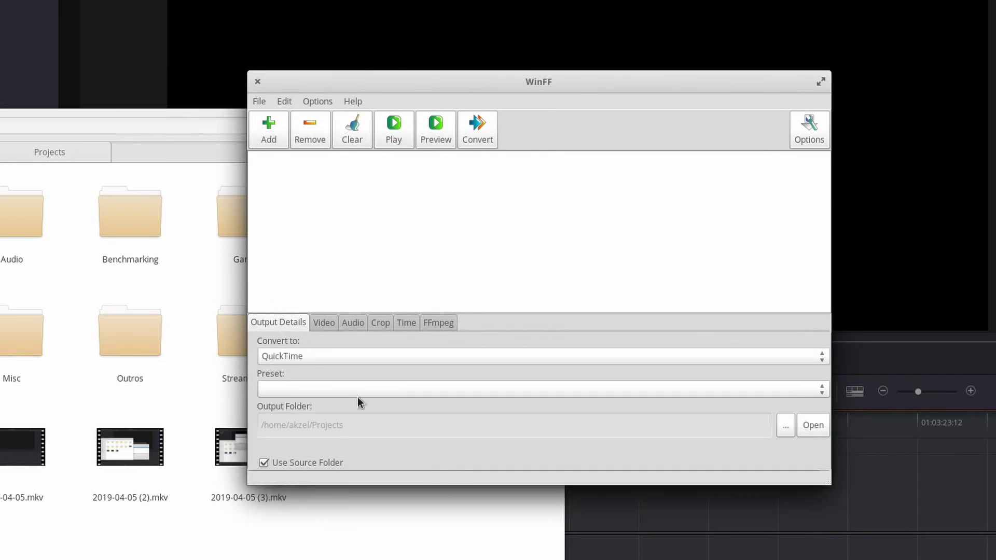
{"action": "left_click", "coordinate": [354, 388]}
{"action": "left_click", "coordinate": [354, 387]}
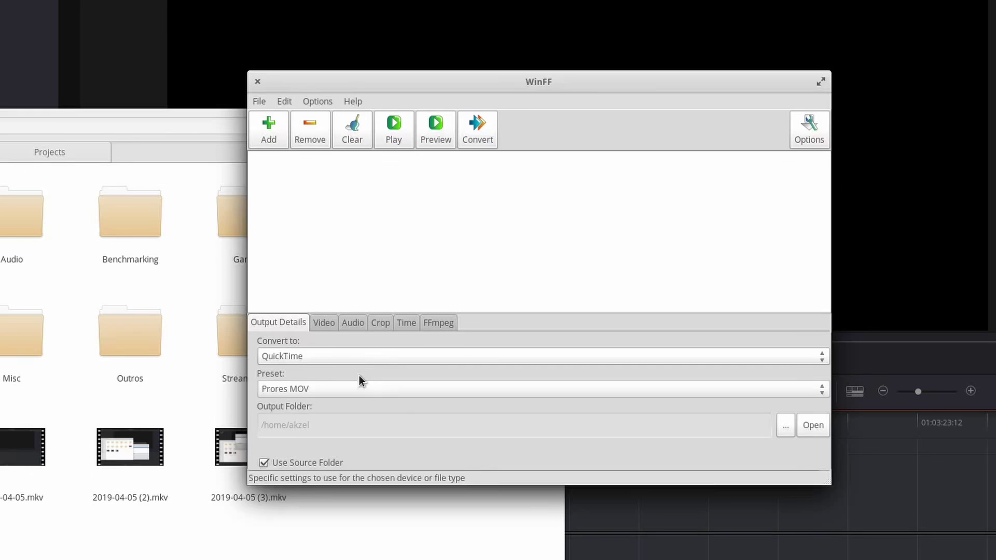
Step: Drag 2019-03-31.mkv from the file manager into the queue and start converting
{"action": "left_click_drag", "start_coordinate": [420, 228], "coordinate": [705, 313]}
{"action": "left_click", "coordinate": [485, 327]}
{"action": "left_click_drag", "start_coordinate": [485, 326], "coordinate": [748, 284]}
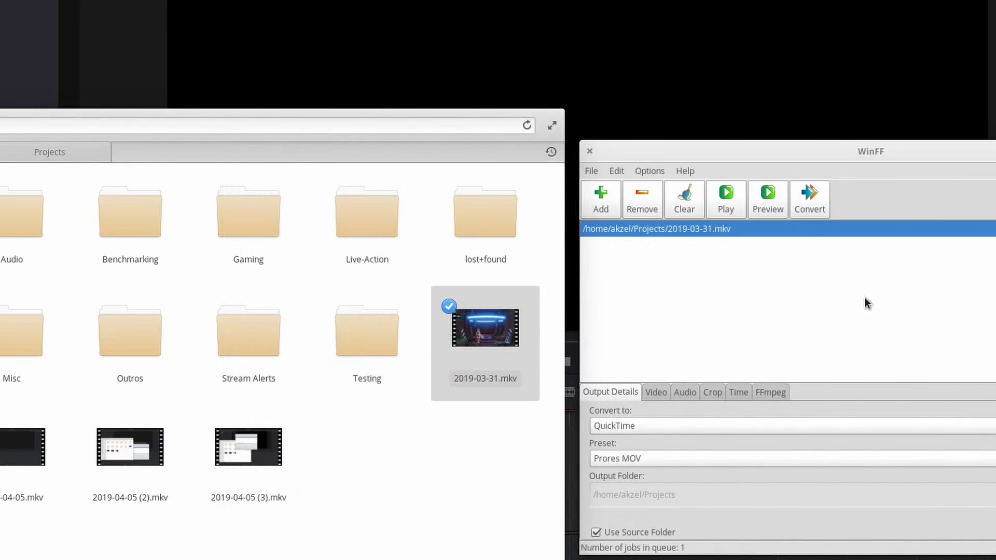
{"action": "left_click_drag", "start_coordinate": [864, 302], "coordinate": [334, 237]}
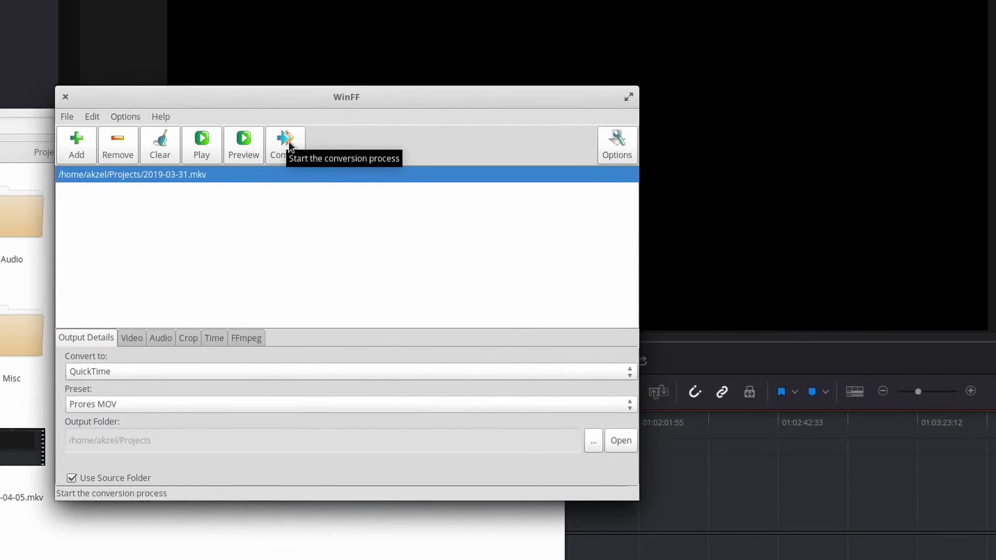
{"action": "left_click", "coordinate": [285, 144]}
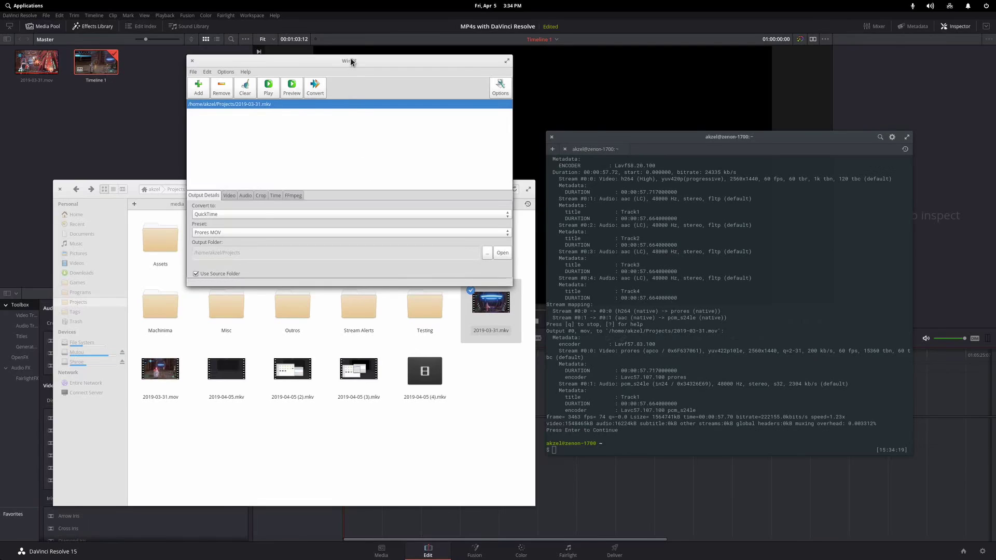
Step: Reposition the WinFF window while the ProRes encode to 2019-03-31.mov finishes
{"action": "left_click_drag", "start_coordinate": [351, 62], "coordinate": [371, 80]}
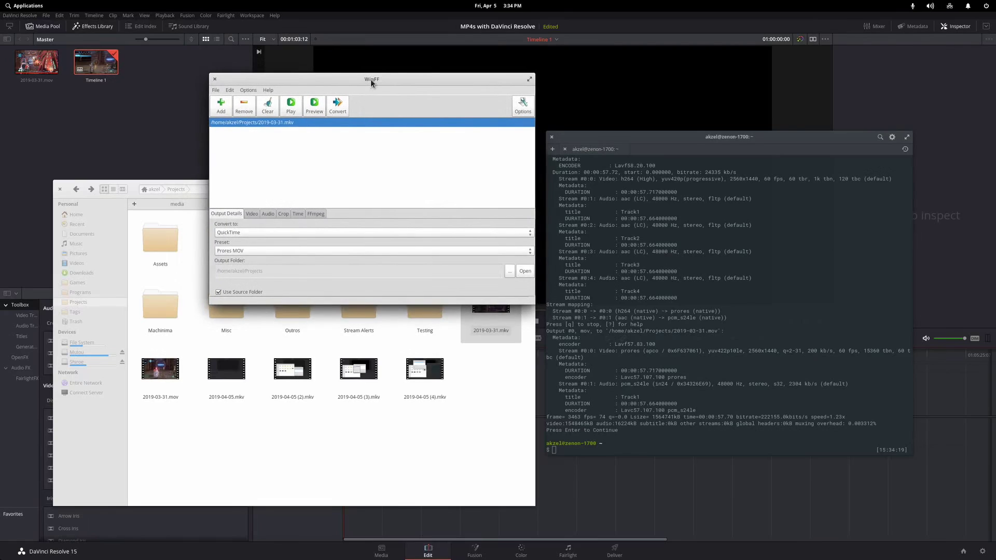
{"action": "left_click_drag", "start_coordinate": [370, 80], "coordinate": [370, 68]}
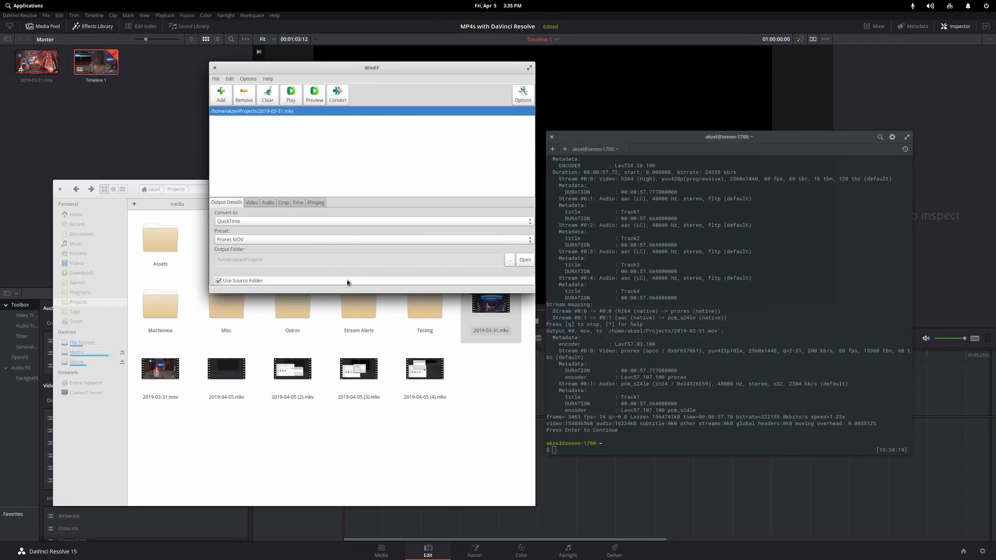
{"action": "left_click", "coordinate": [315, 202]}
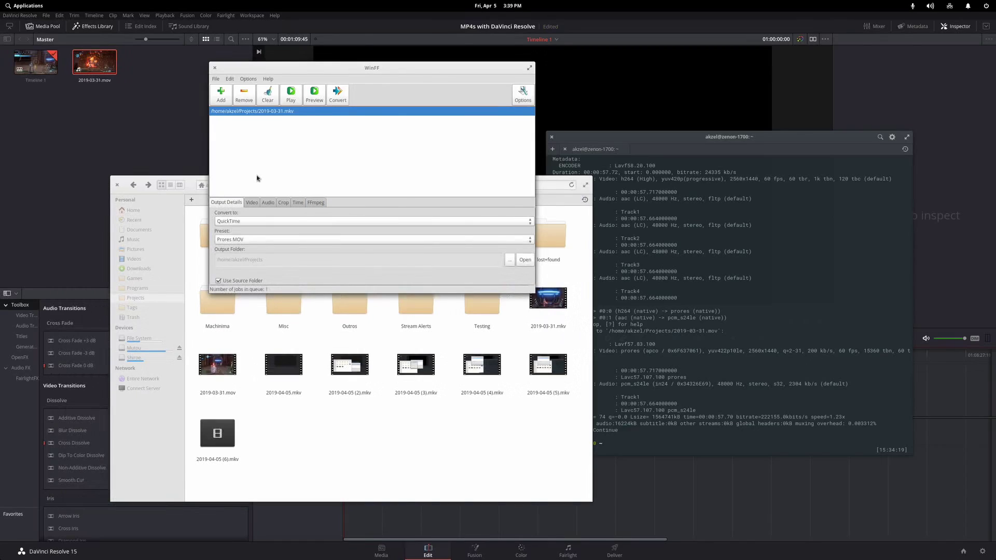
{"action": "left_click", "coordinate": [371, 69]}
{"action": "left_click_drag", "start_coordinate": [372, 69], "coordinate": [359, 84]}
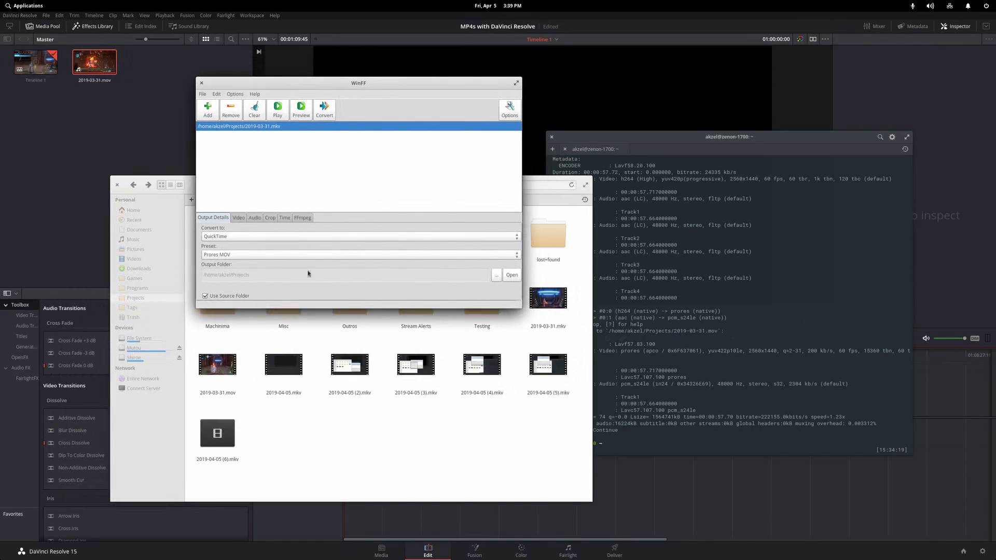
{"action": "left_click", "coordinate": [205, 297]}
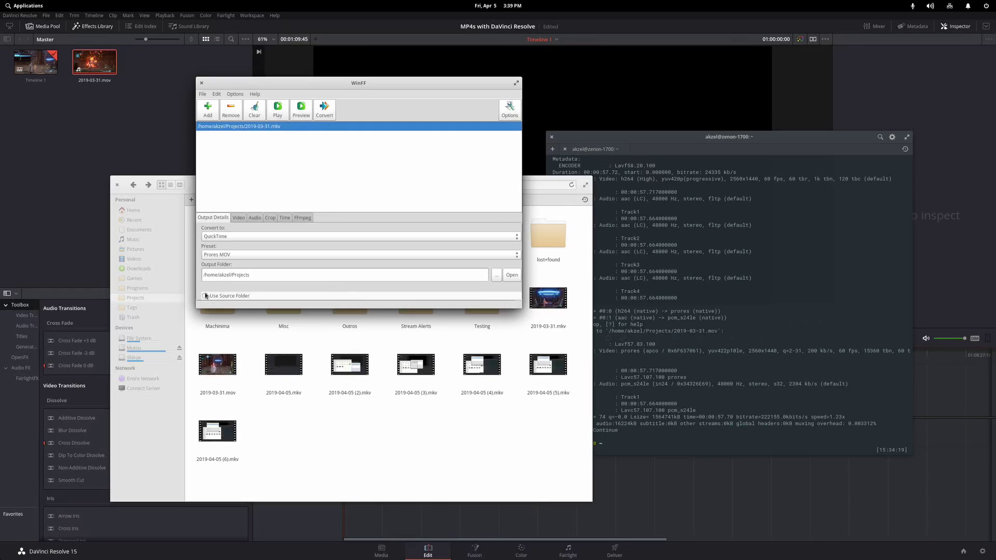
{"action": "left_click", "coordinate": [205, 296]}
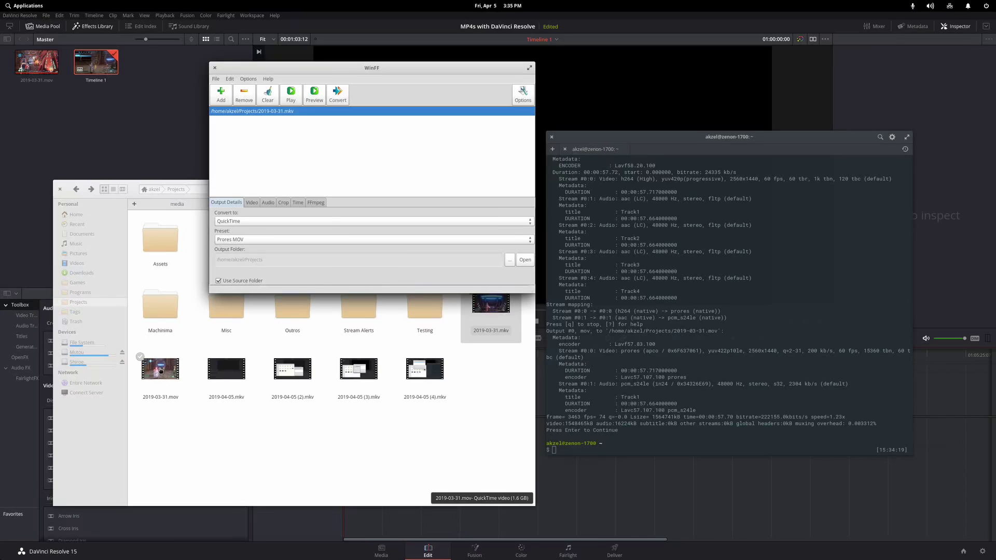
Step: Import 2019-03-31.mov from the file manager into Resolve's Media Pool
{"action": "left_click_drag", "start_coordinate": [138, 195], "coordinate": [282, 196]}
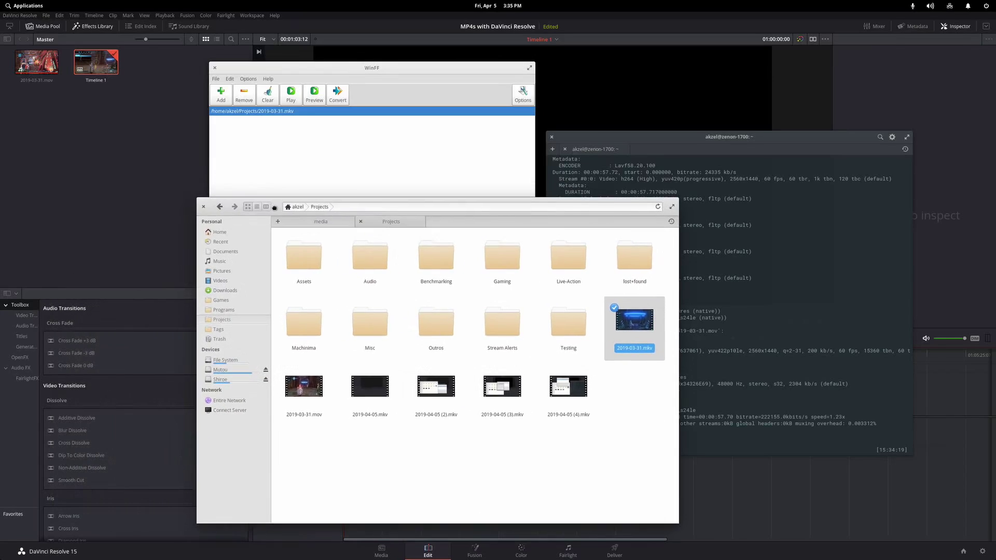
{"action": "left_click_drag", "start_coordinate": [286, 369], "coordinate": [125, 176]}
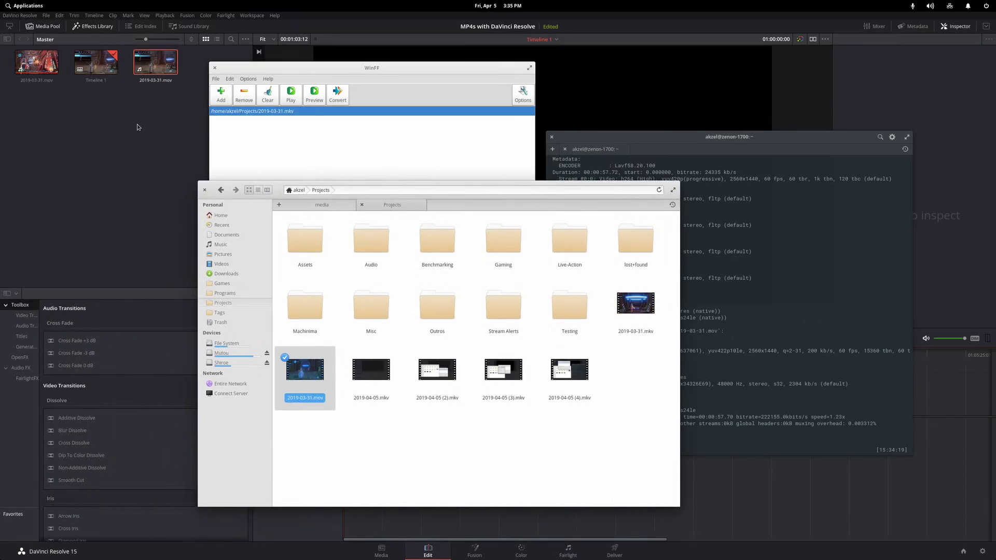
{"action": "left_click", "coordinate": [137, 123]}
Step: Return the playhead to the start and delete the video and audio clips from Timeline 1
{"action": "left_click", "coordinate": [367, 355]}
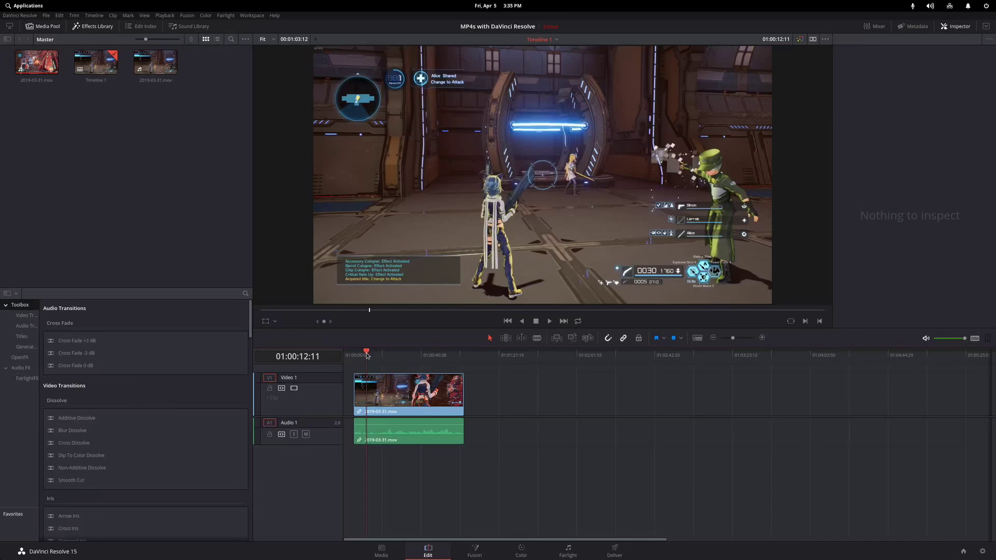
{"action": "left_click_drag", "start_coordinate": [367, 355], "coordinate": [343, 356]}
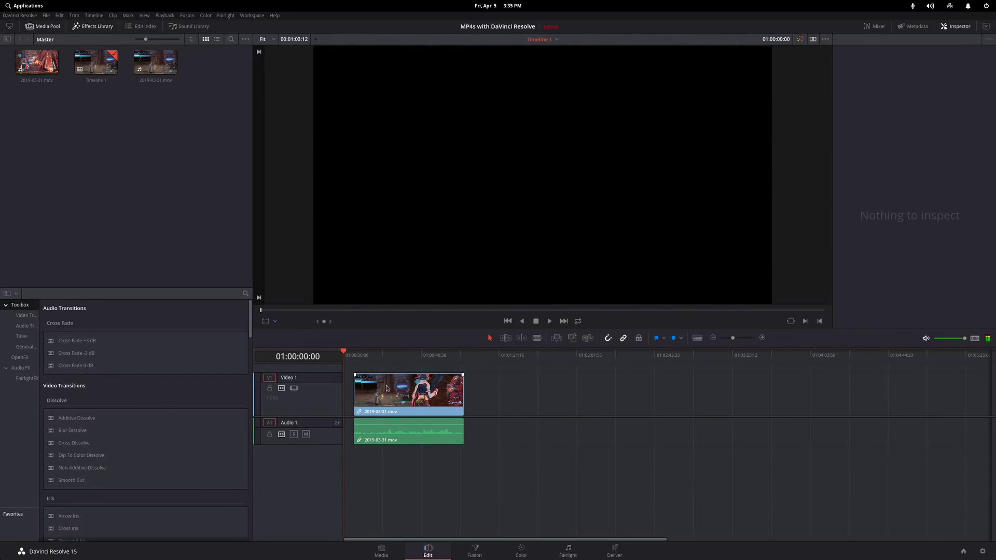
{"action": "left_click_drag", "start_coordinate": [486, 462], "coordinate": [390, 395]}
{"action": "key", "text": "Delete"}
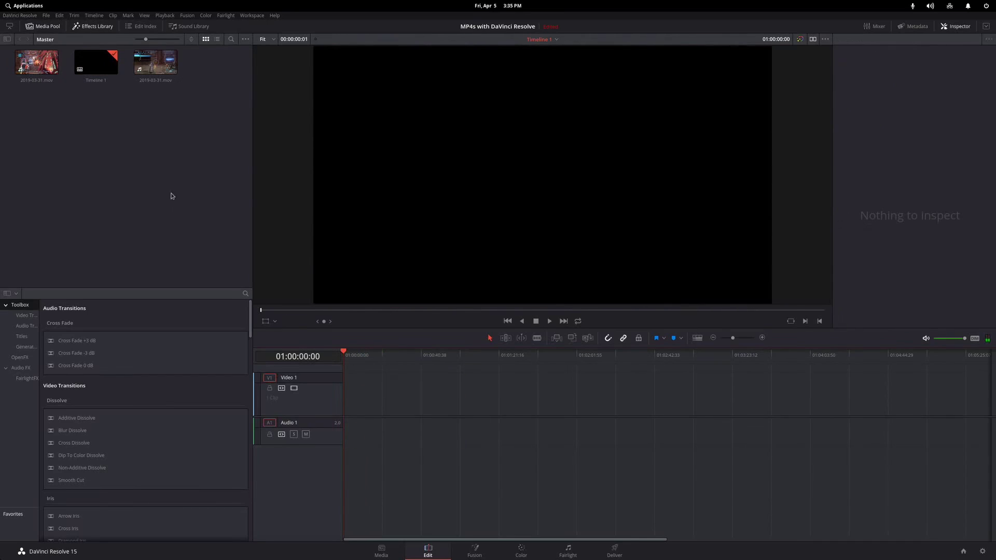